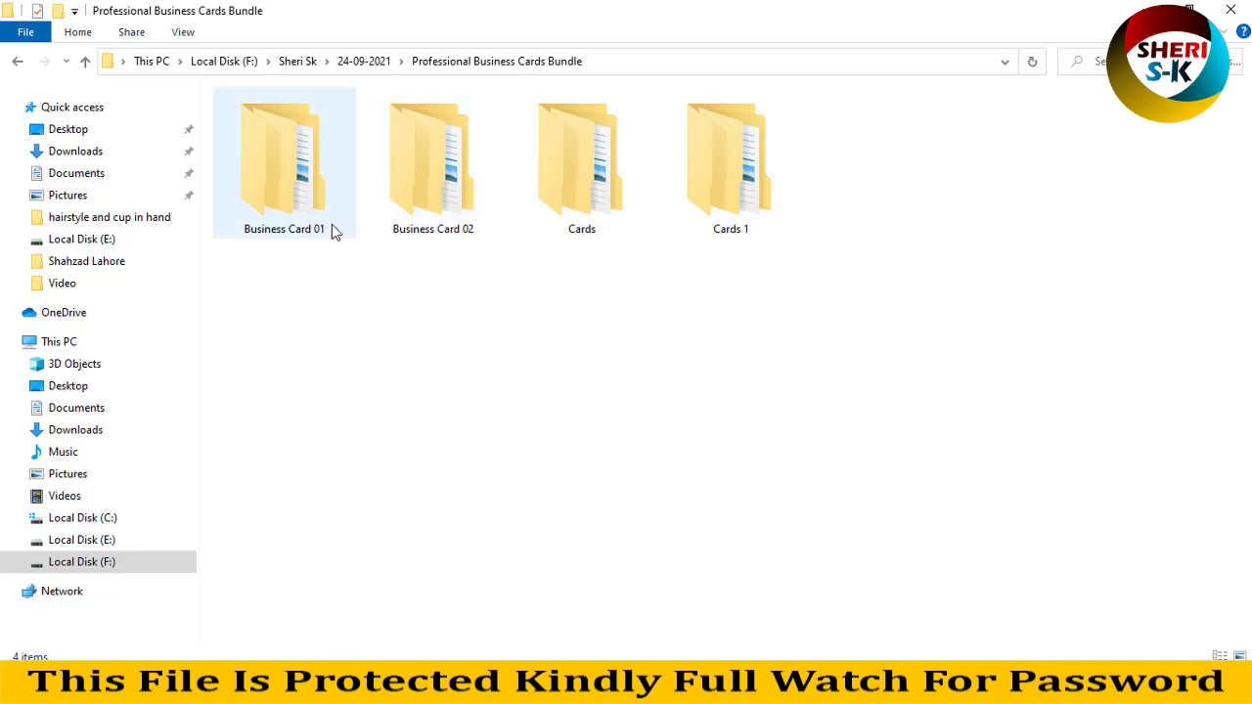
# Select all four card template folders in the Professional Business Cards Bundle folder.
pyautogui.moveTo(771, 313); pyautogui.dragTo(267, 166)
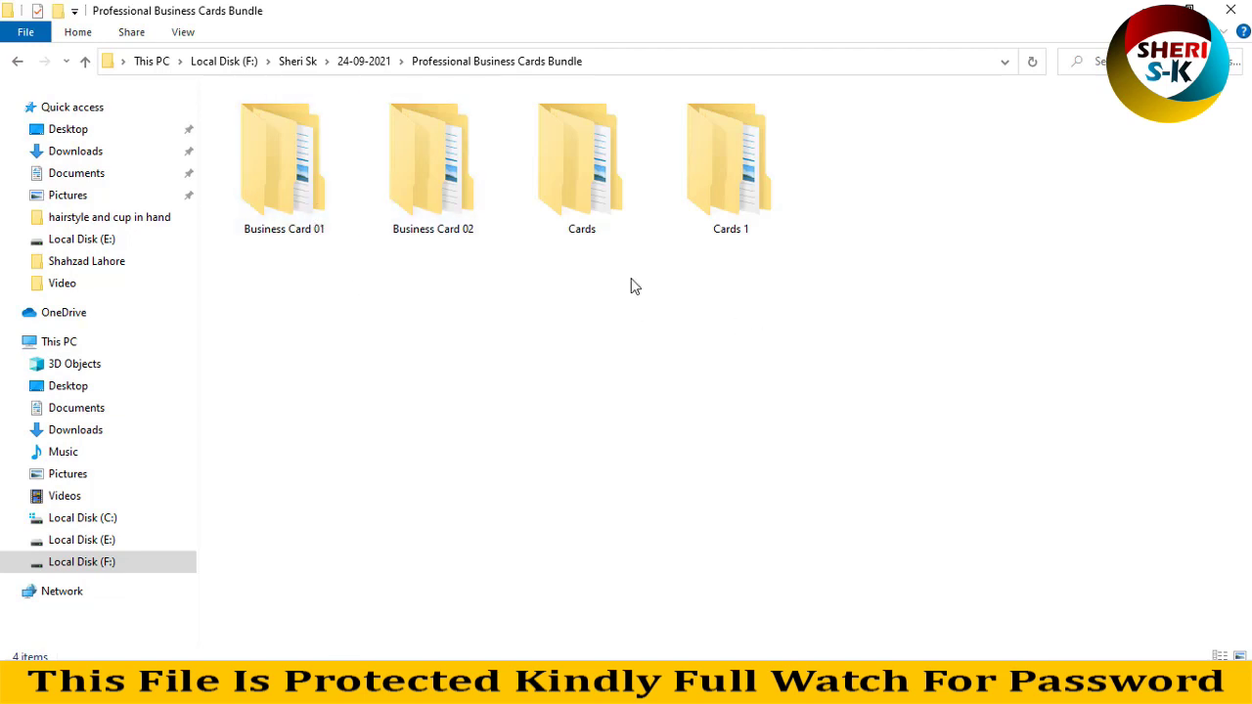
# Preview the Front Site and Back Site templates in Business Card 01's Red Color folder.
pyautogui.click(451, 283)
pyautogui.doubleClick(309, 201)
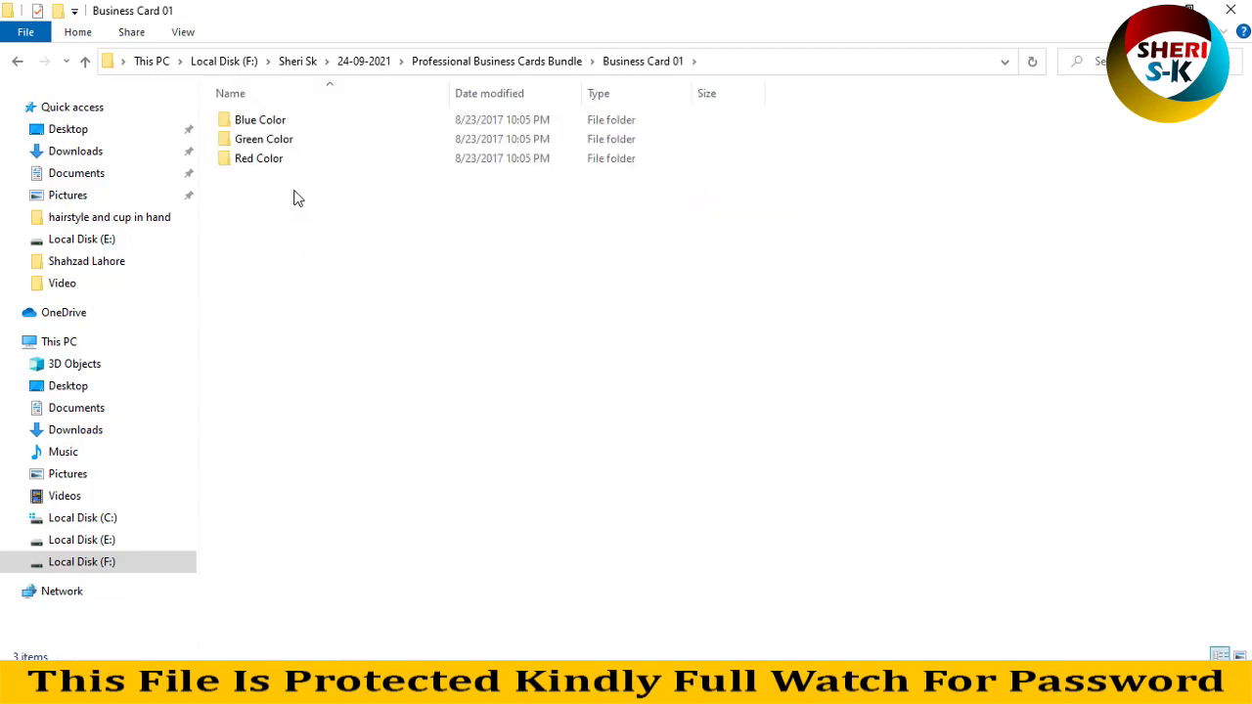
pyautogui.click(289, 122)
pyautogui.click(280, 161)
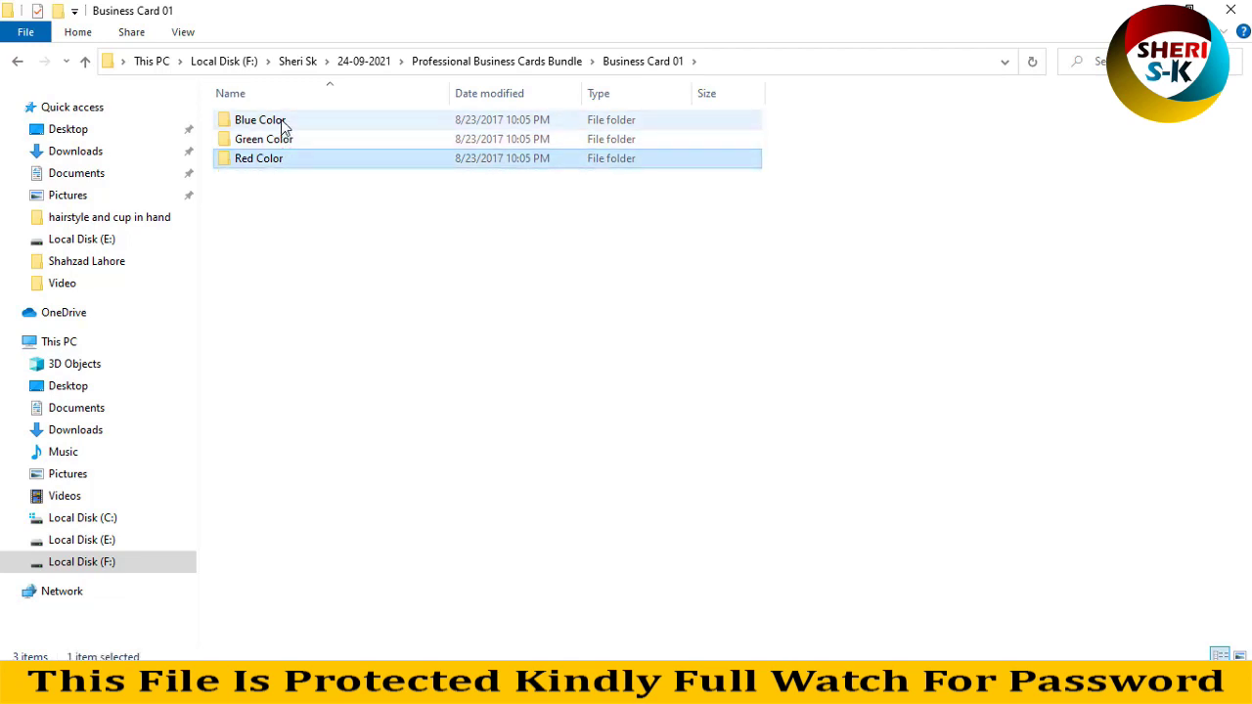
pyautogui.doubleClick(267, 160)
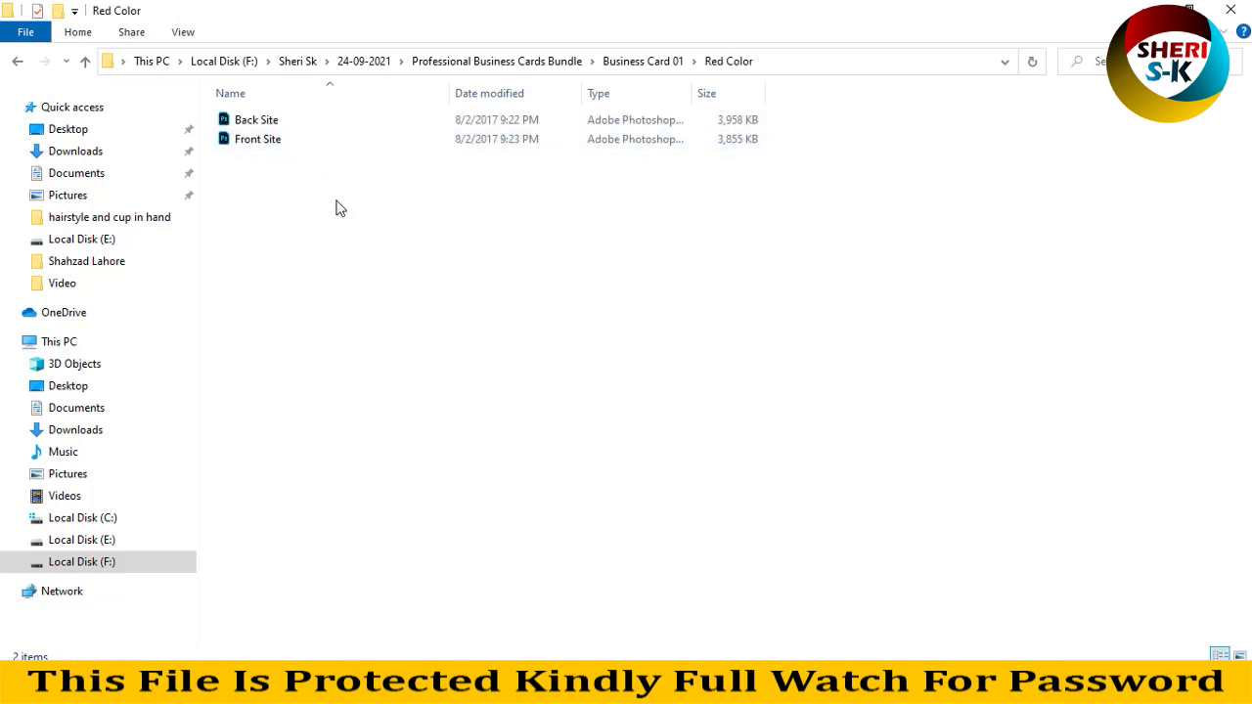
pyautogui.keyDown('ctrl'); pyautogui.scroll(2, 339, 171); pyautogui.keyUp('ctrl')
pyautogui.keyDown('ctrl'); pyautogui.scroll(2, 339, 171); pyautogui.keyUp('ctrl')
pyautogui.keyDown('ctrl'); pyautogui.scroll(2, 339, 171); pyautogui.keyUp('ctrl')
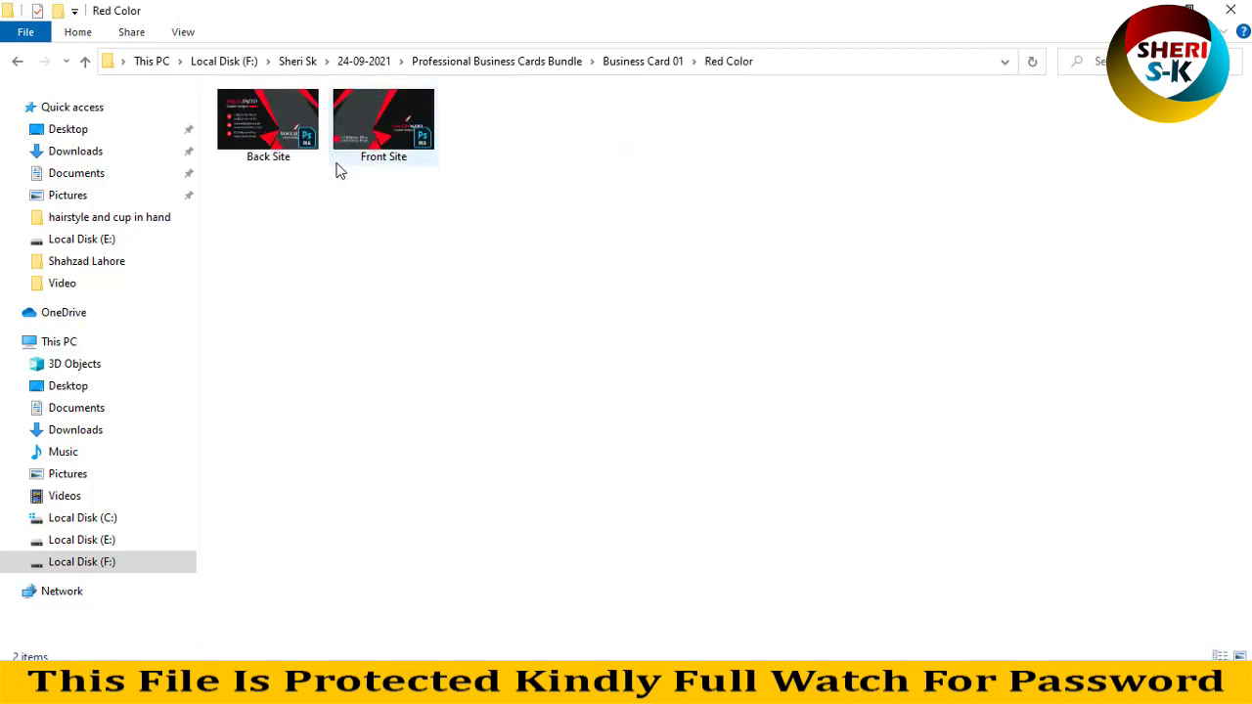
pyautogui.keyDown('ctrl'); pyautogui.scroll(3, 332, 172); pyautogui.keyUp('ctrl')
pyautogui.keyDown('ctrl'); pyautogui.scroll(2, 326, 171); pyautogui.keyUp('ctrl')
pyautogui.click(570, 162)
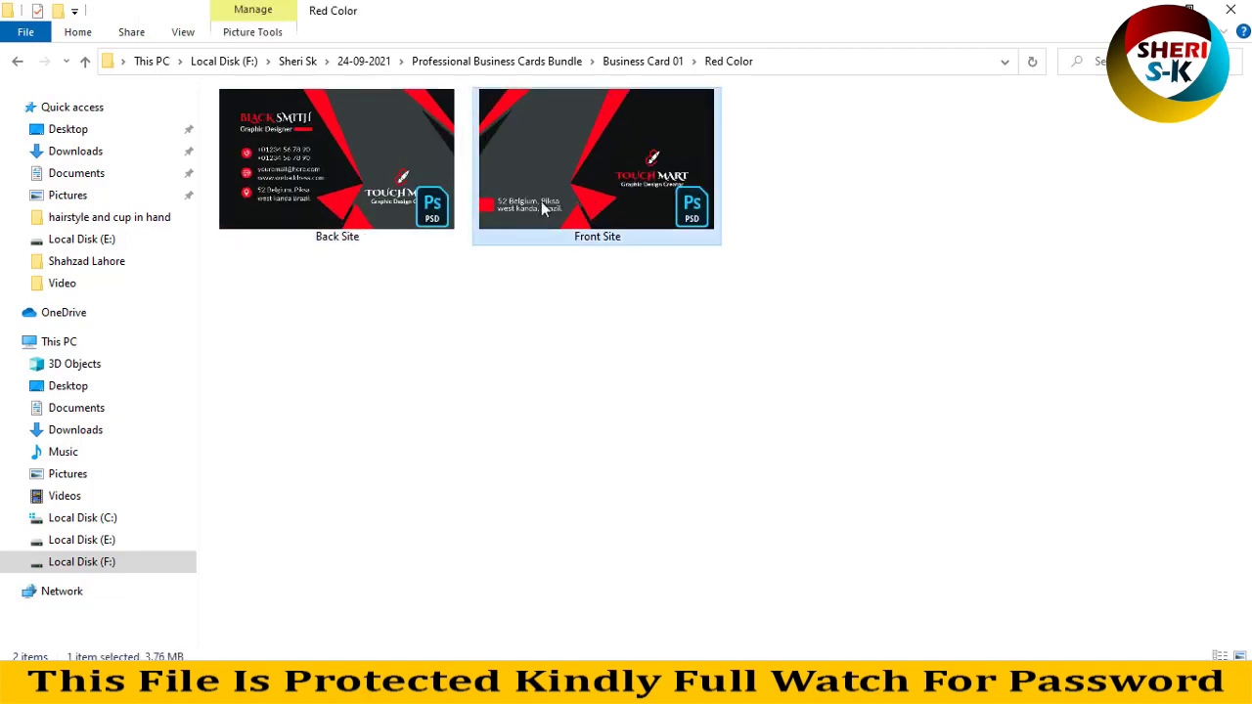
pyautogui.click(308, 186)
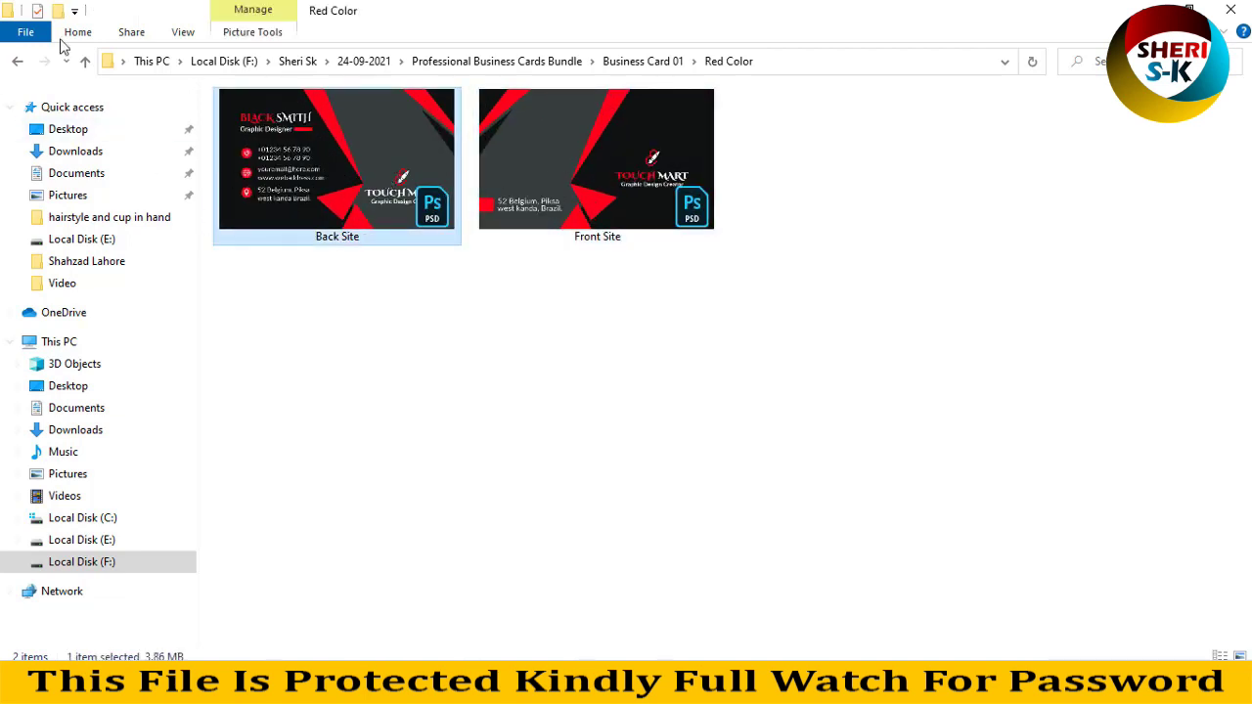
# Show Business Card 02's Red Color templates as extra large icon previews.
pyautogui.click(19, 62)
pyautogui.click(272, 144)
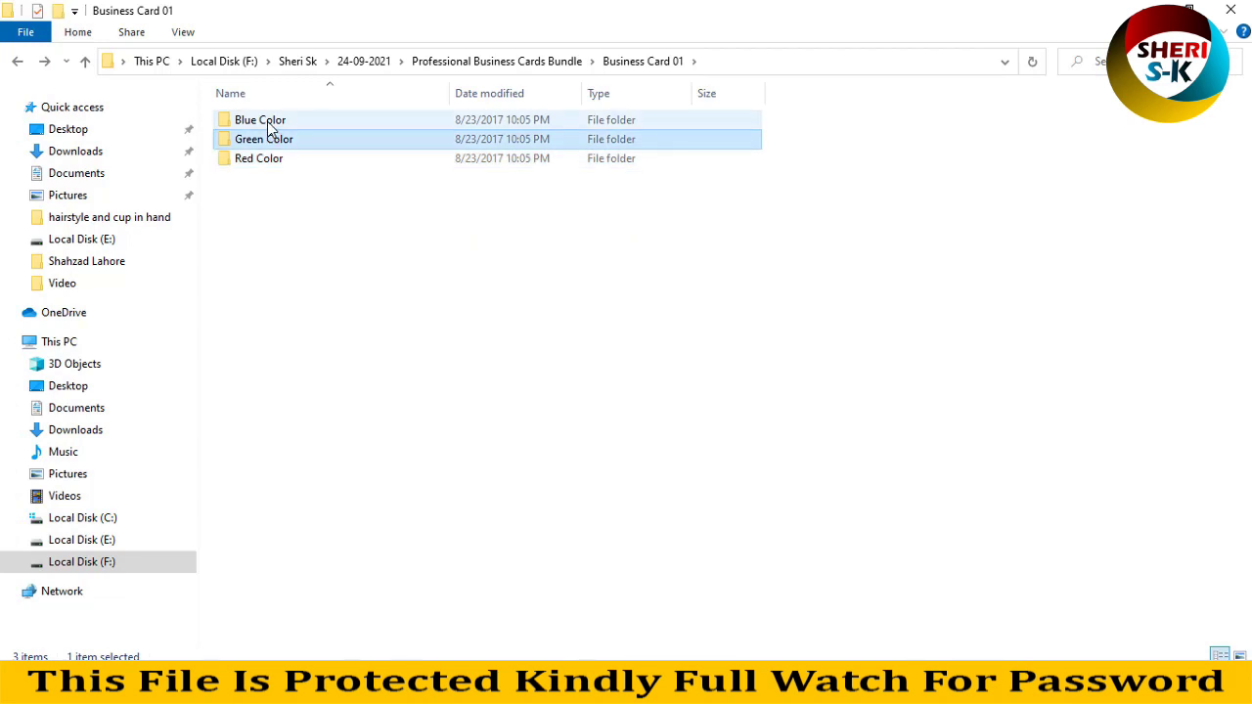
pyautogui.click(267, 122)
pyautogui.click(18, 62)
pyautogui.click(428, 173)
pyautogui.doubleClick(427, 173)
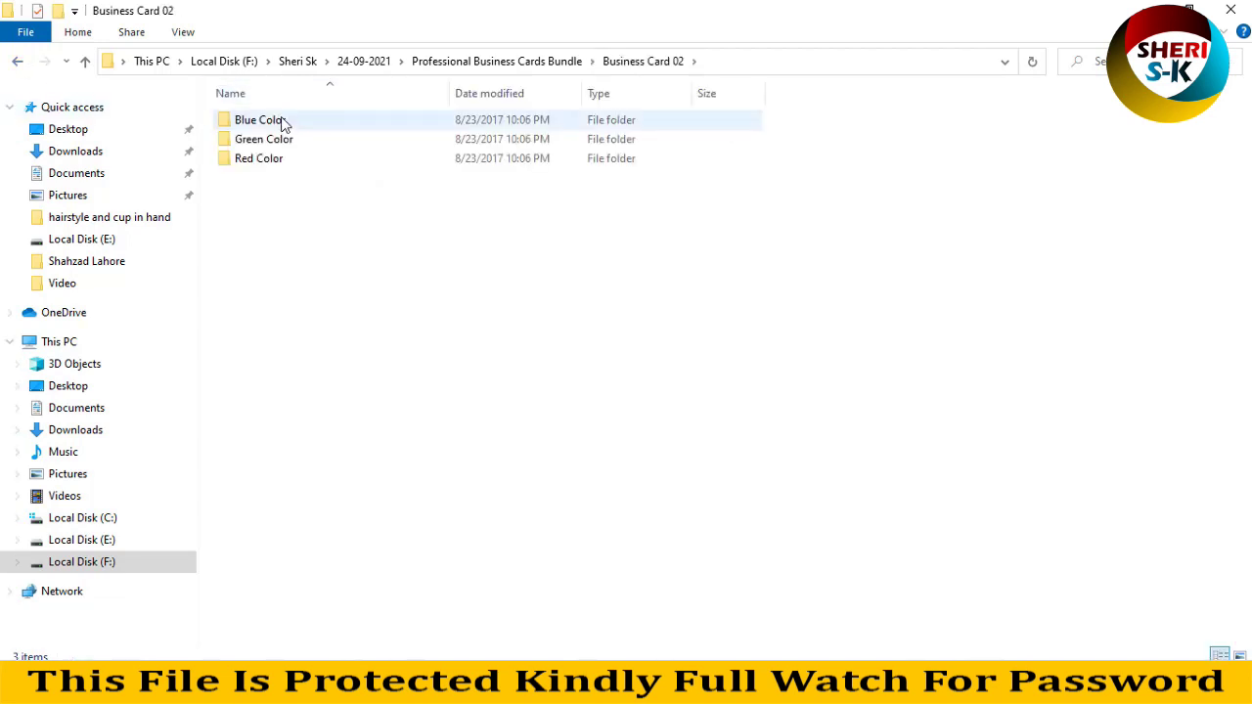
pyautogui.doubleClick(269, 163)
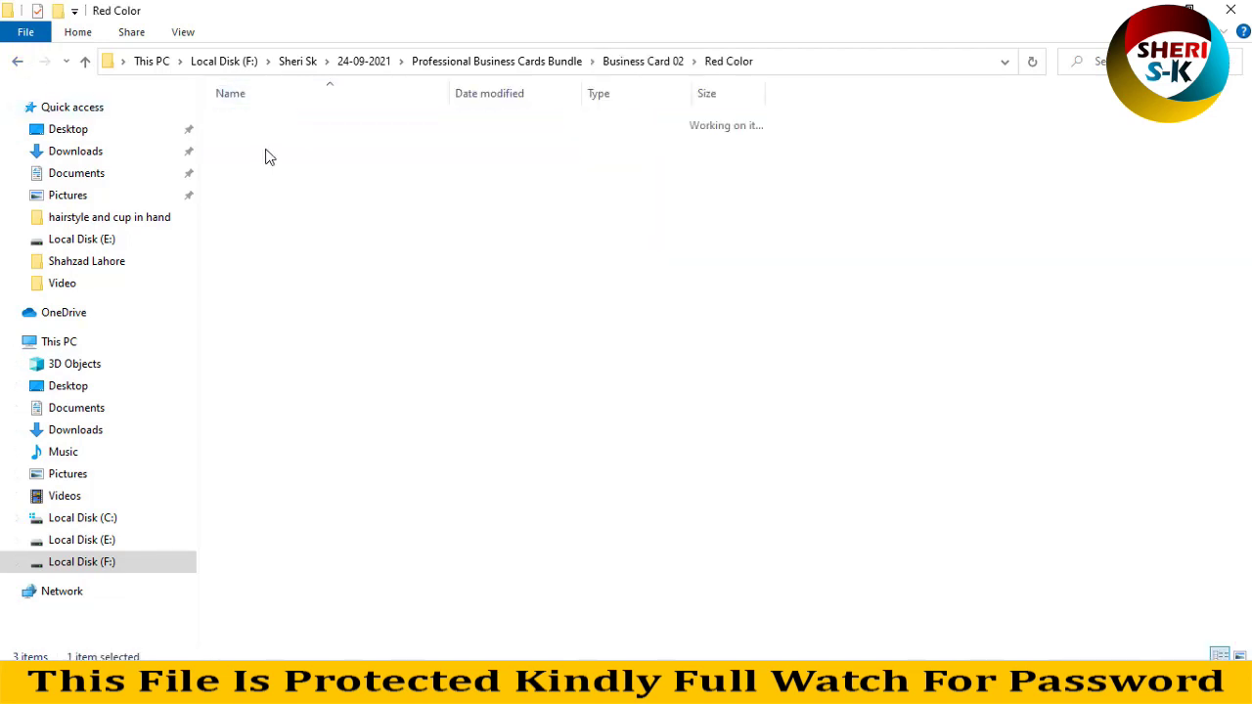
pyautogui.hotkey('ctrl', 'shift', '2')
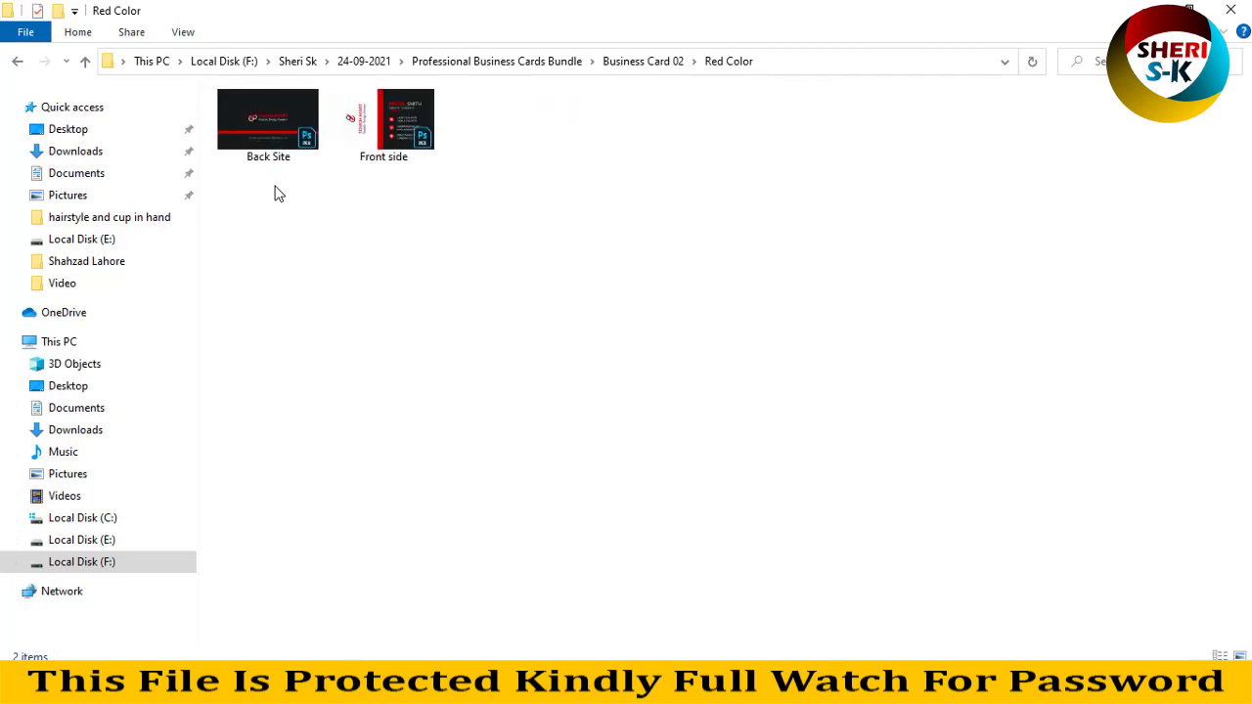
pyautogui.hotkey('ctrl', 'shift', '1')
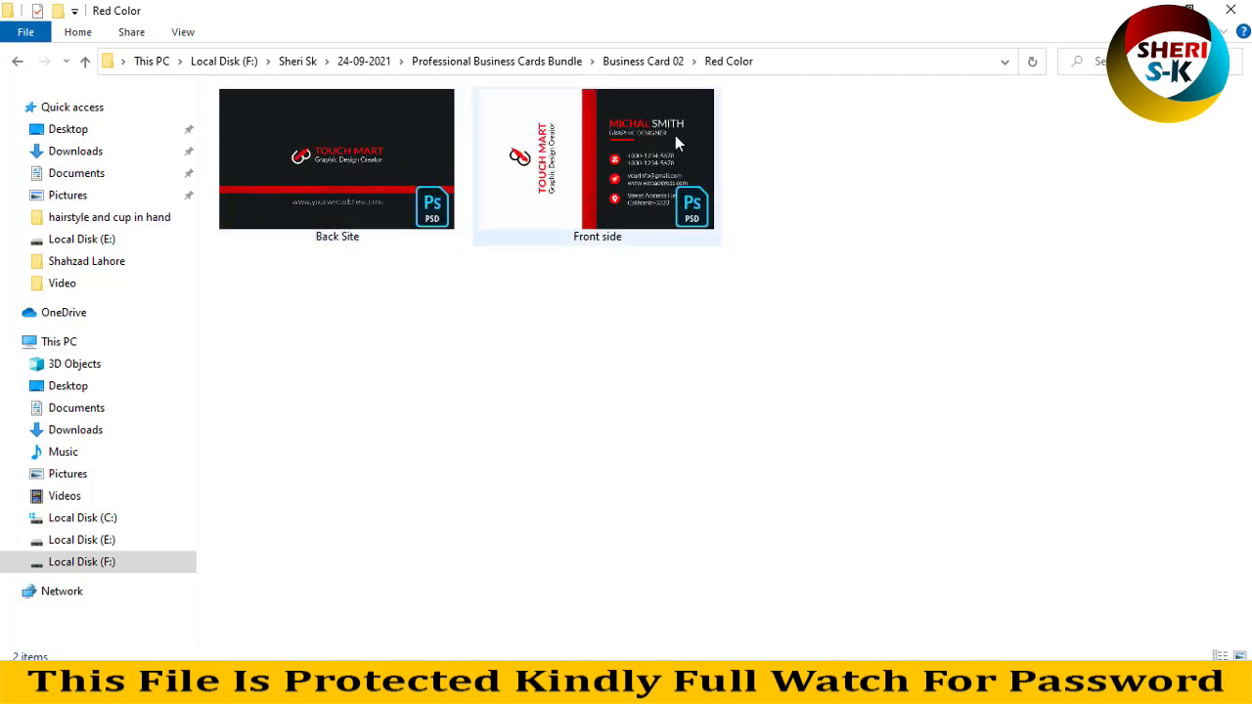
pyautogui.click(16, 61)
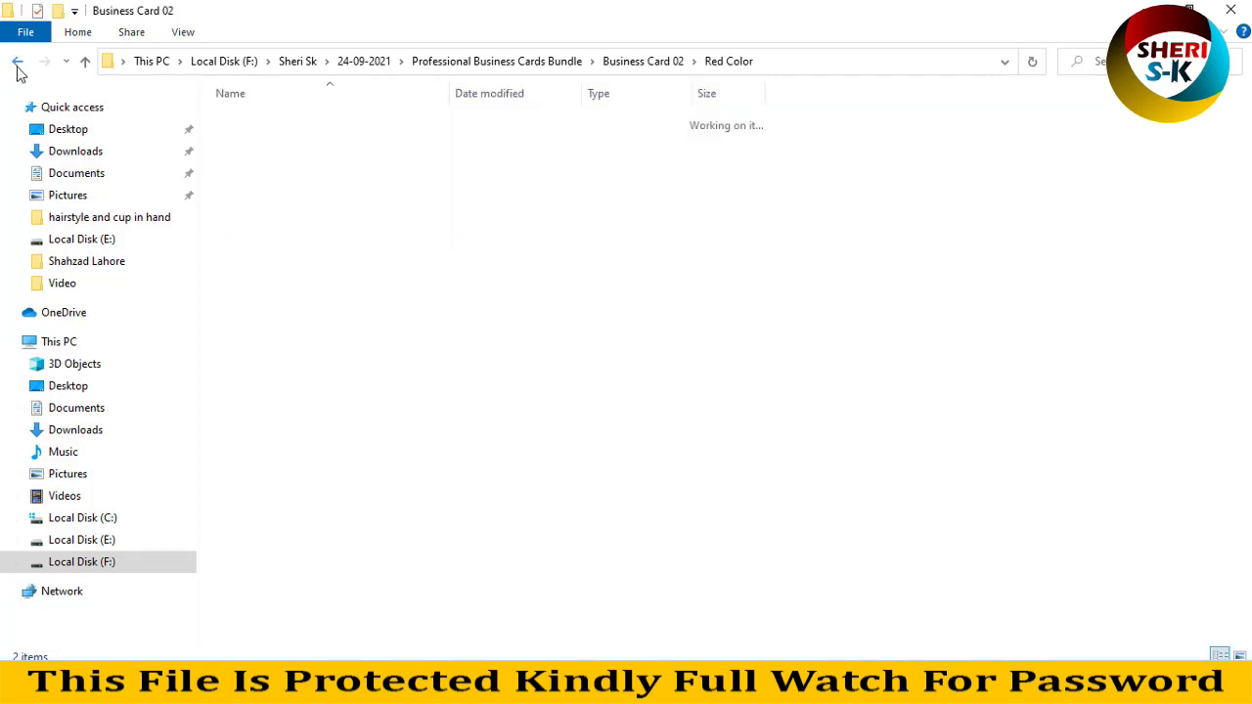
# Browse the Cards folder's Blue, Green, Orange and Red folders and preview the Blue templates.
pyautogui.doubleClick(601, 148)
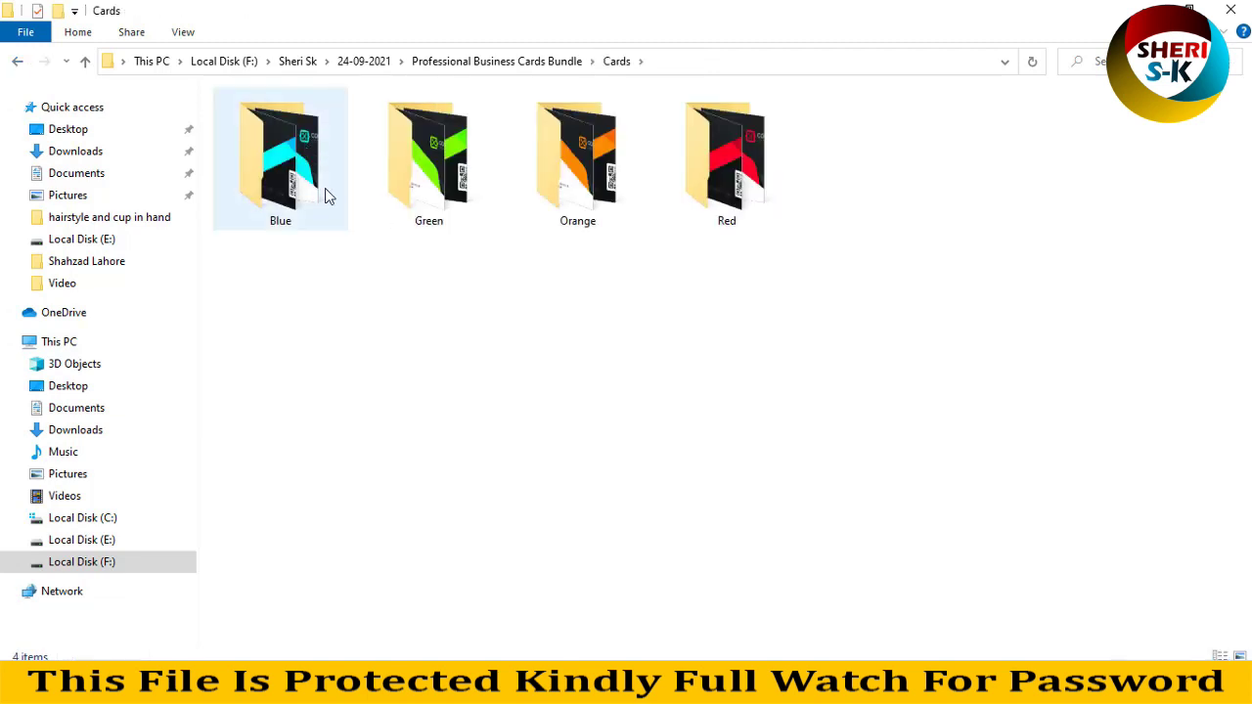
pyautogui.moveTo(886, 299); pyautogui.dragTo(200, 87)
pyautogui.click(358, 252)
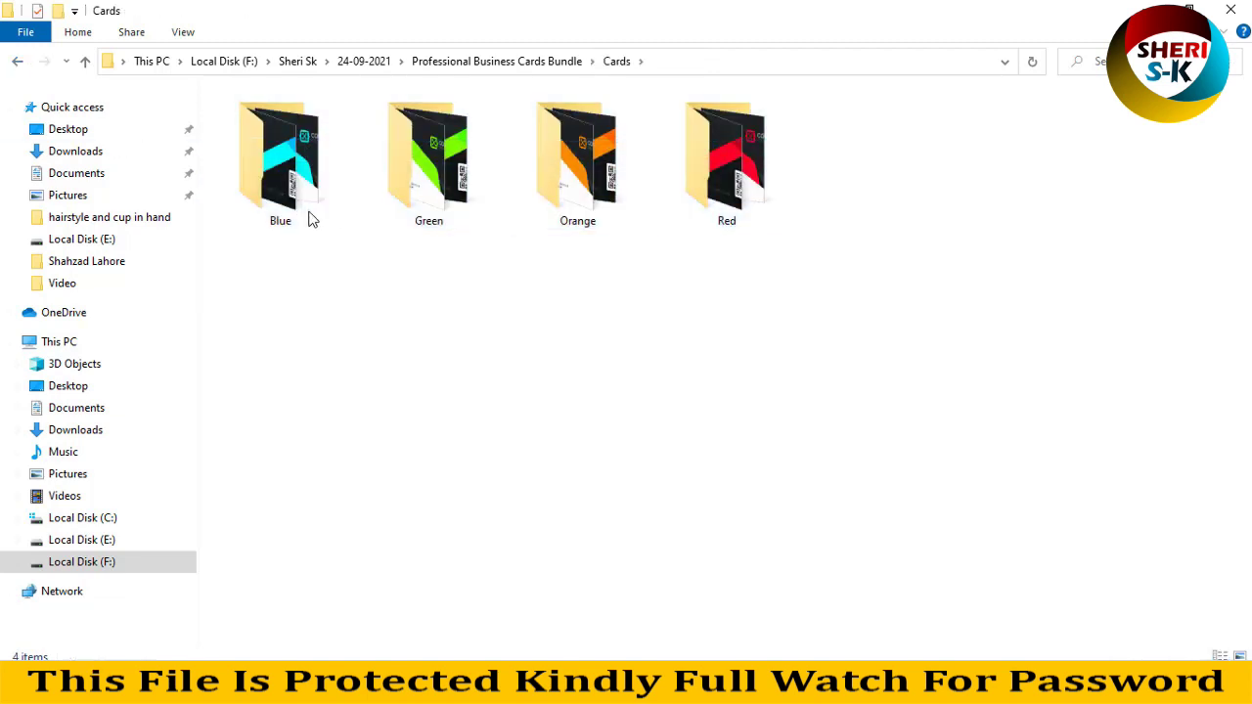
pyautogui.click(310, 219)
pyautogui.click(420, 192)
pyautogui.click(553, 190)
pyautogui.click(721, 209)
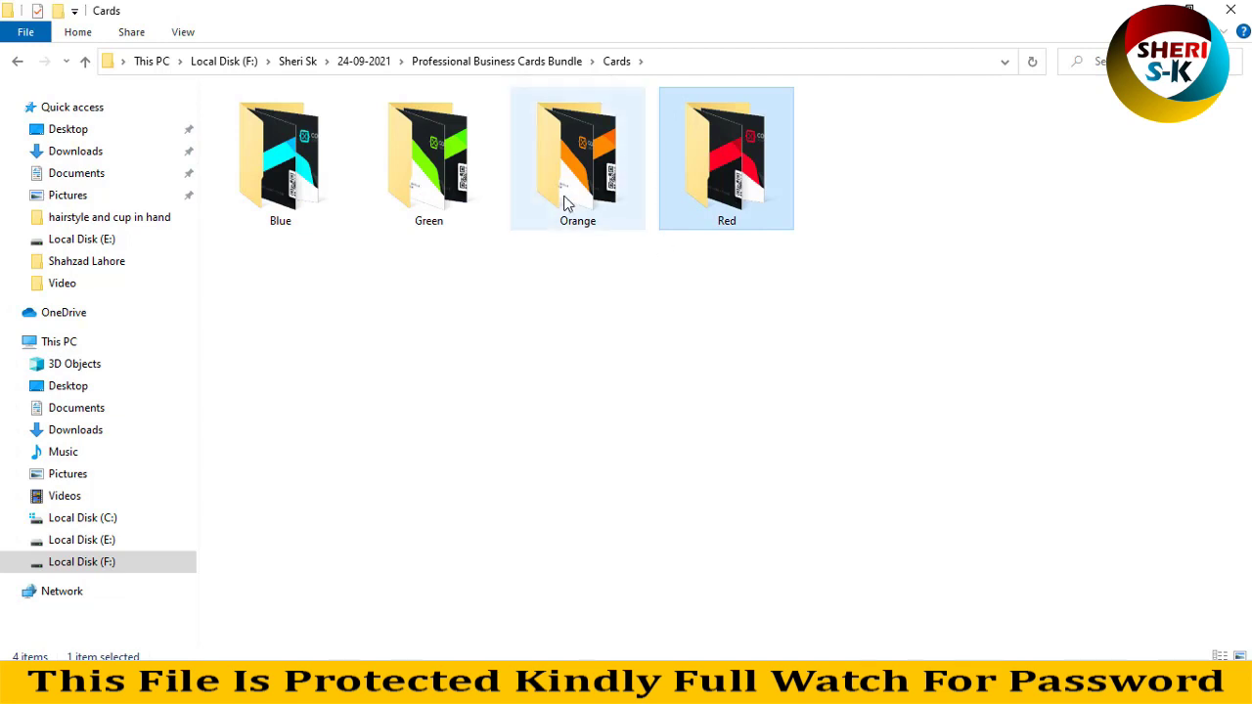
pyautogui.doubleClick(253, 186)
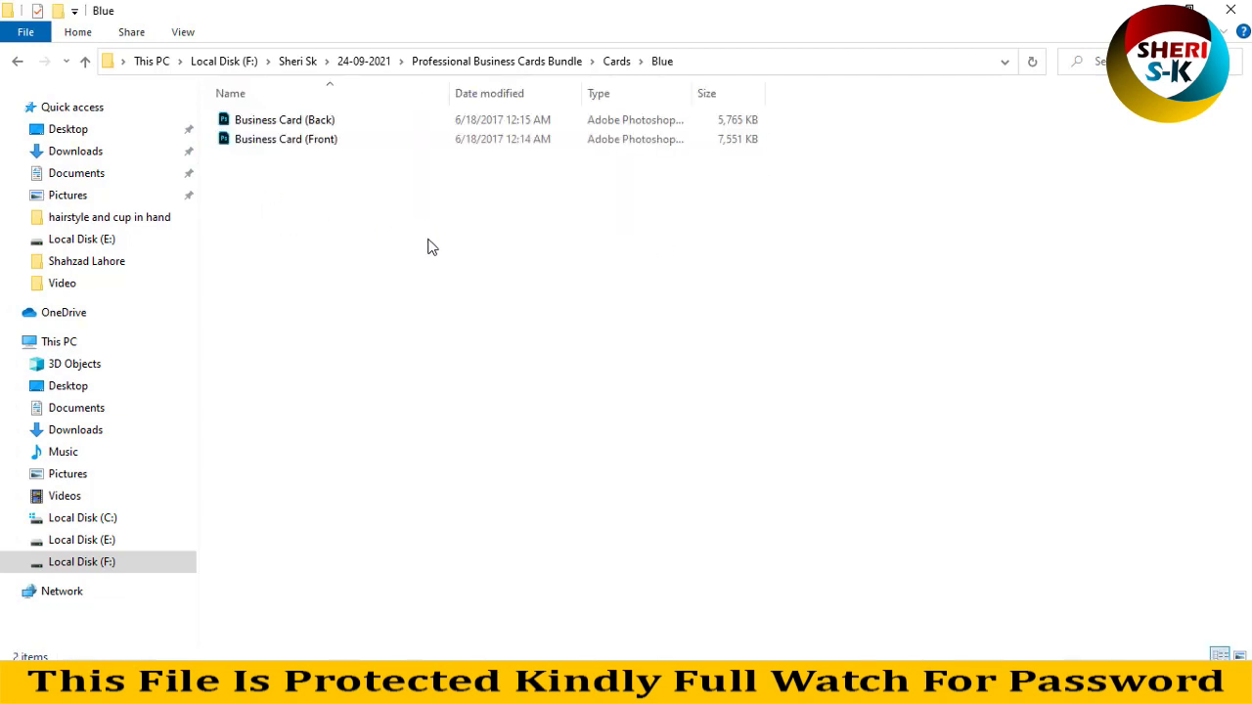
pyautogui.keyDown('ctrl'); pyautogui.scroll(1, 406, 253); pyautogui.keyUp('ctrl')
pyautogui.keyDown('ctrl'); pyautogui.scroll(1, 406, 253); pyautogui.keyUp('ctrl')
pyautogui.keyDown('ctrl'); pyautogui.scroll(1, 406, 254); pyautogui.keyUp('ctrl')
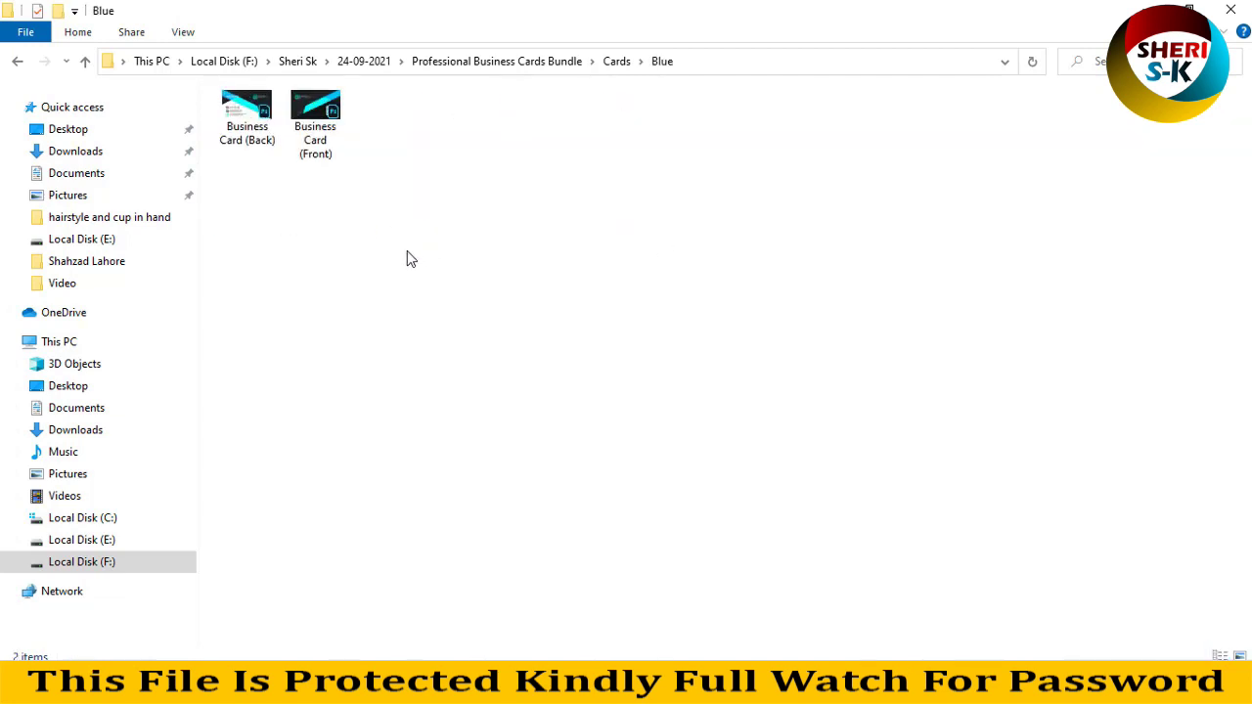
pyautogui.keyDown('ctrl'); pyautogui.scroll(1, 406, 254); pyautogui.keyUp('ctrl')
pyautogui.keyDown('ctrl'); pyautogui.scroll(1, 400, 268); pyautogui.keyUp('ctrl')
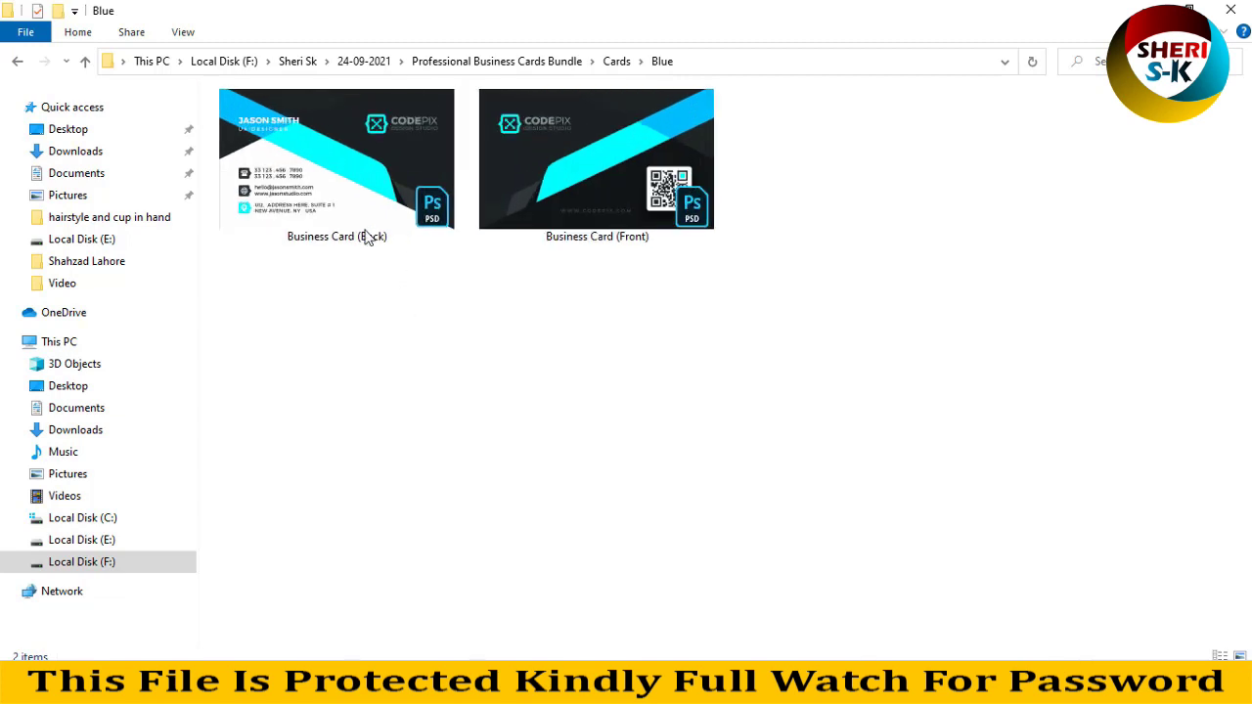
# Check Cards 1's Orange templates, then select the blue Corporate Business Card (Back) PSD.
pyautogui.click(18, 62)
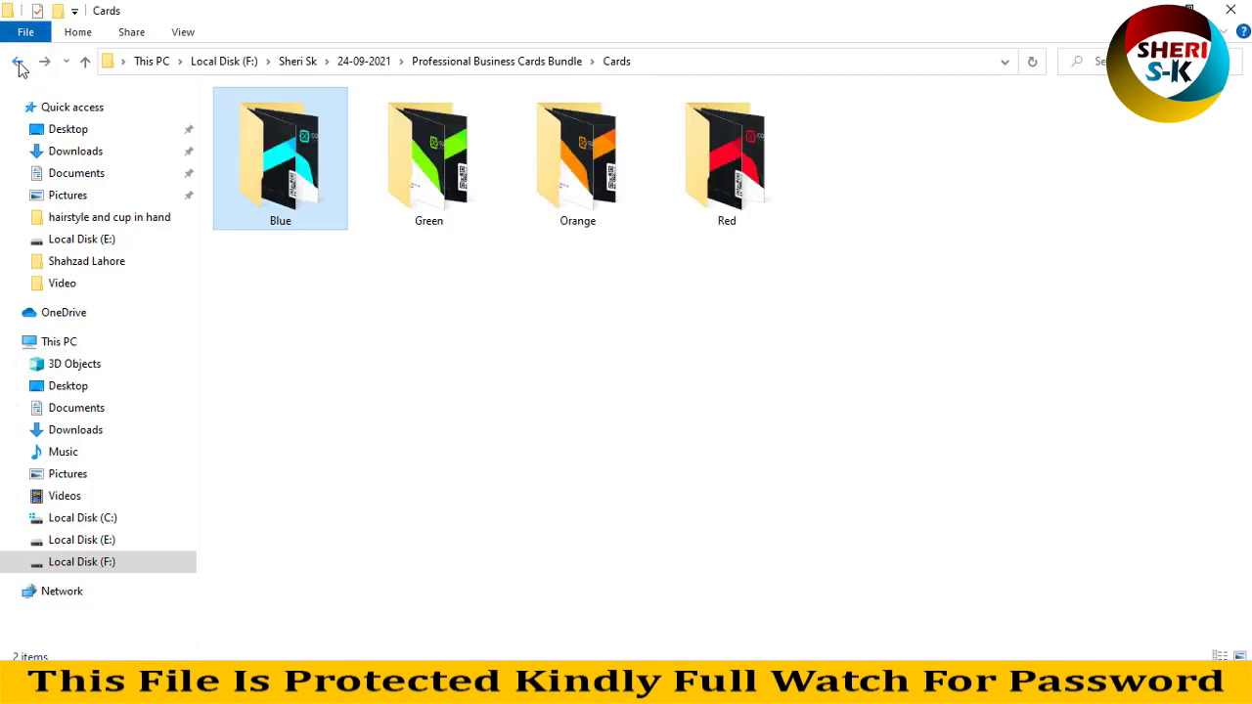
pyautogui.doubleClick(712, 192)
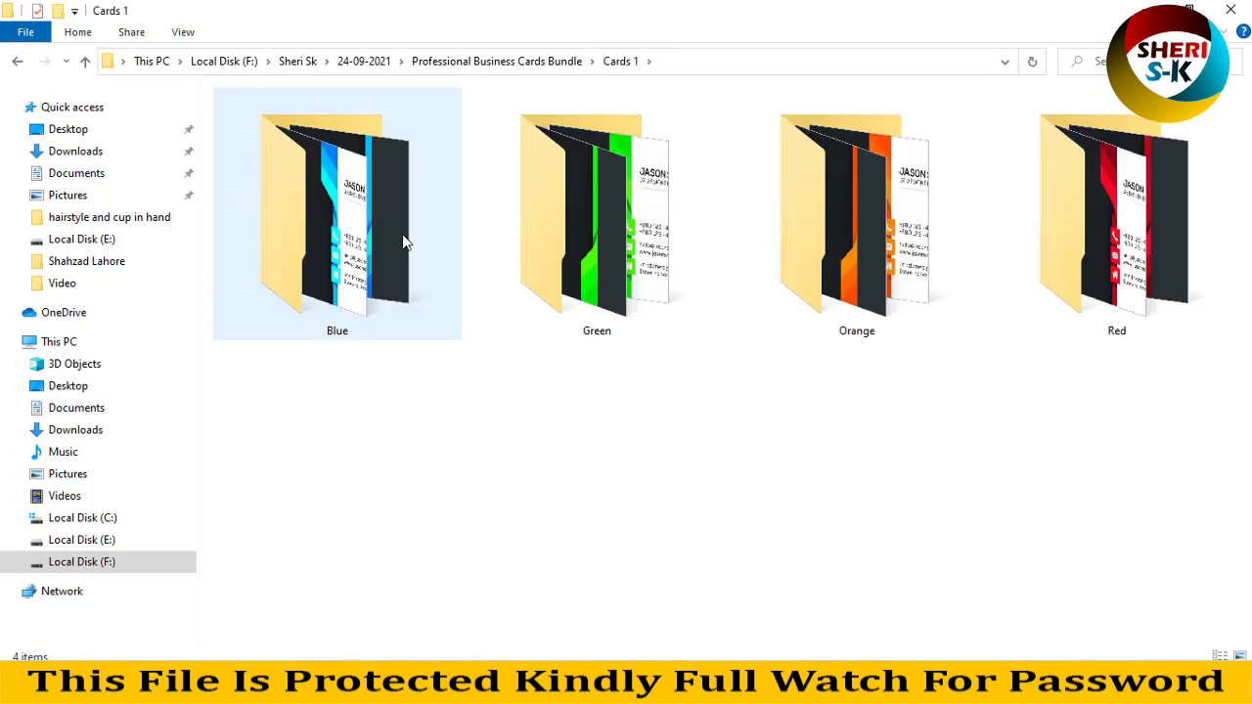
pyautogui.doubleClick(817, 238)
pyautogui.scroll(2, 368, 218)
pyautogui.scroll(3, 368, 217)
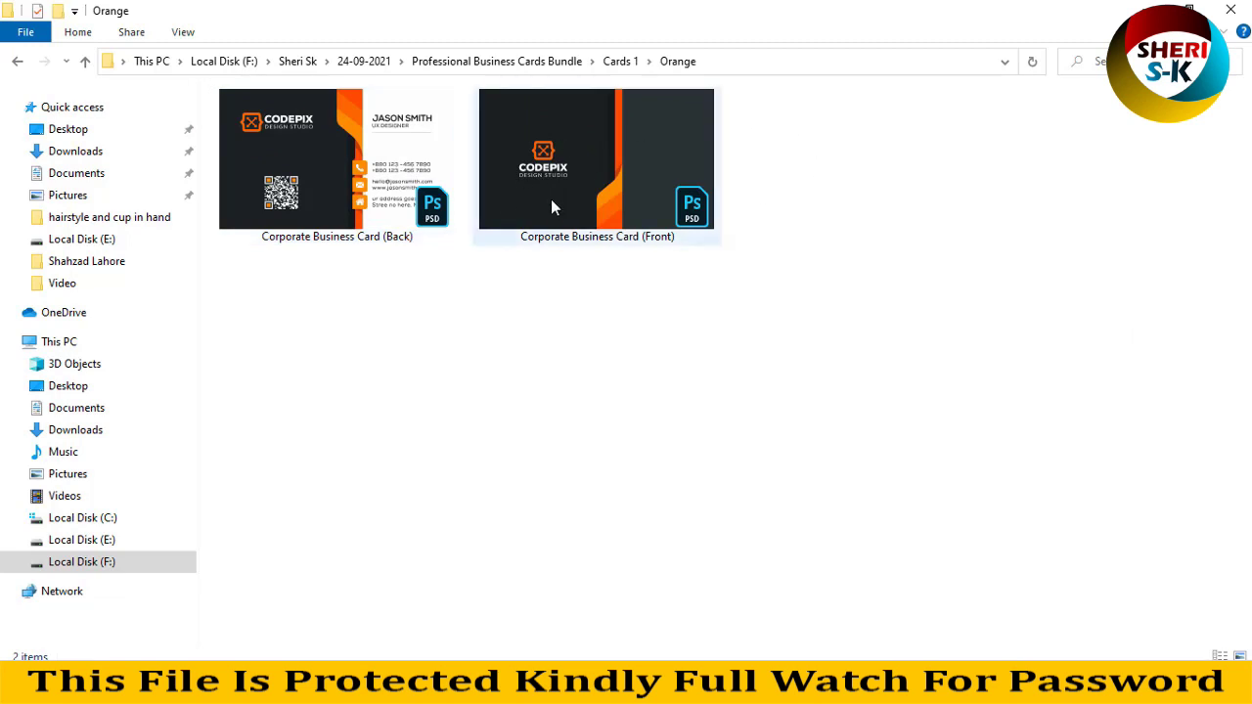
pyautogui.click(330, 147)
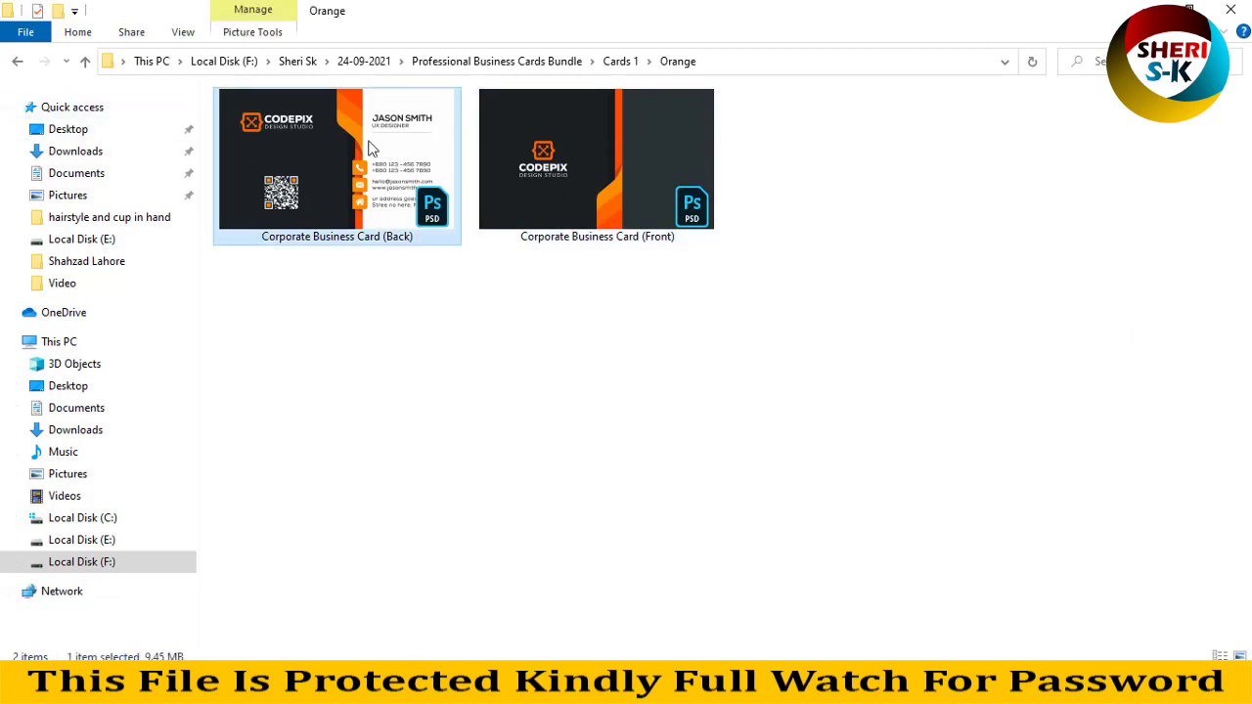
pyautogui.click(14, 62)
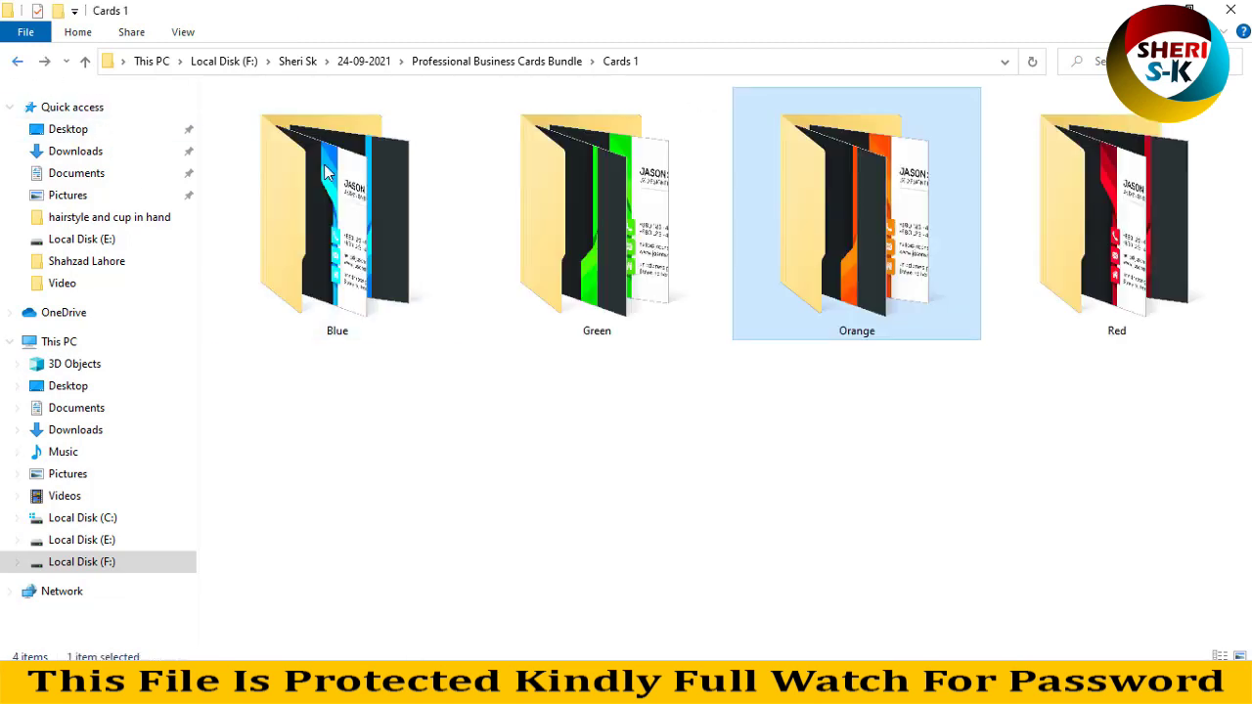
pyautogui.doubleClick(420, 182)
pyautogui.click(411, 302)
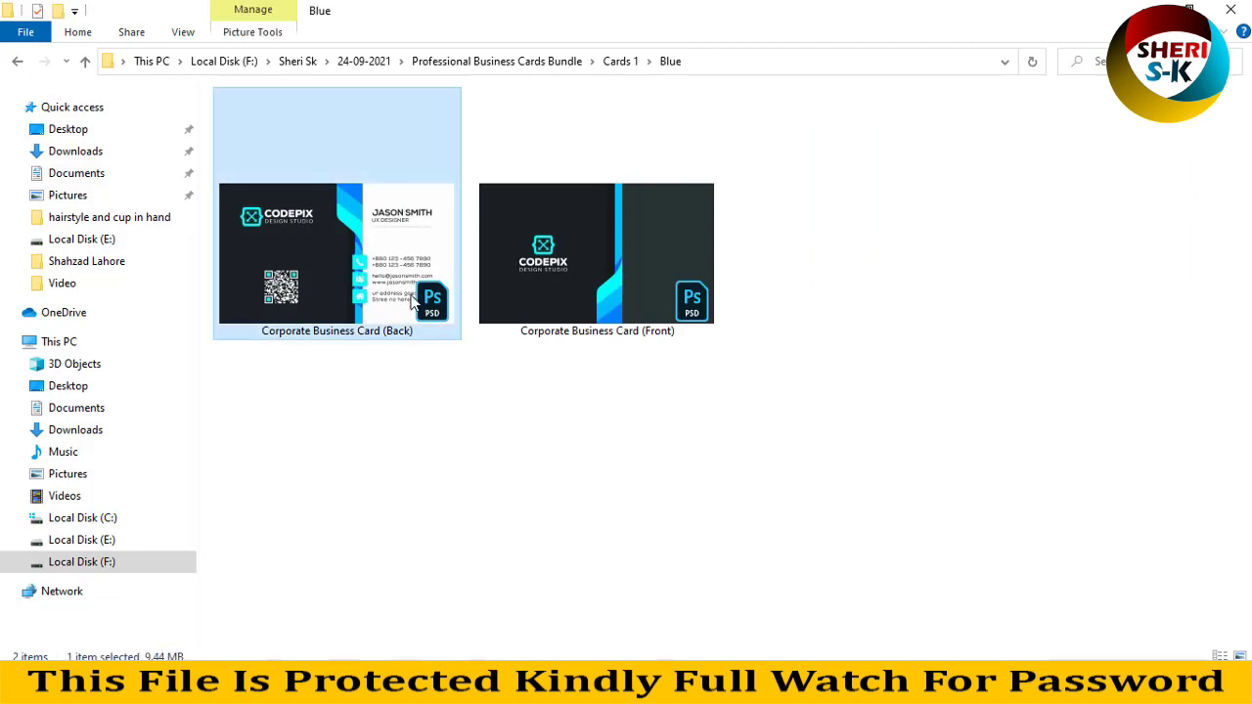
# Open the blue Corporate Business Card (Back) in Photoshop and hide the bleed and trim marks.
pyautogui.moveTo(337, 254); pyautogui.dragTo(544, 182)
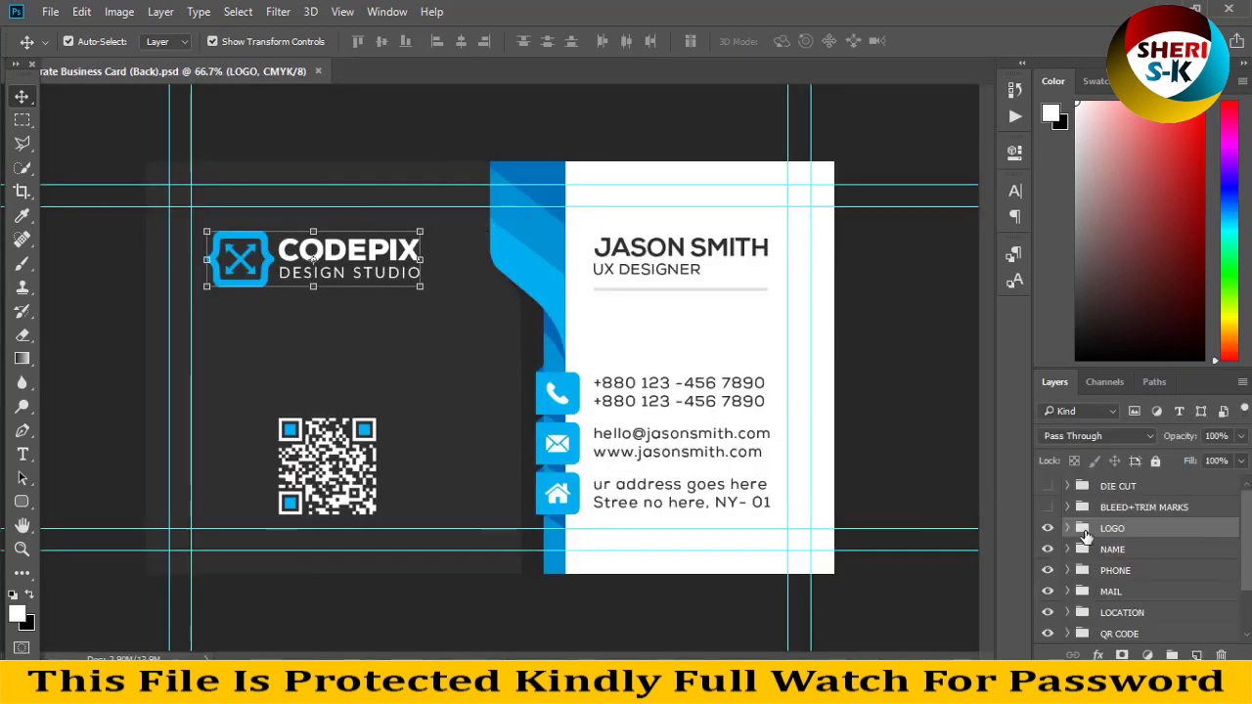
pyautogui.click(1120, 492)
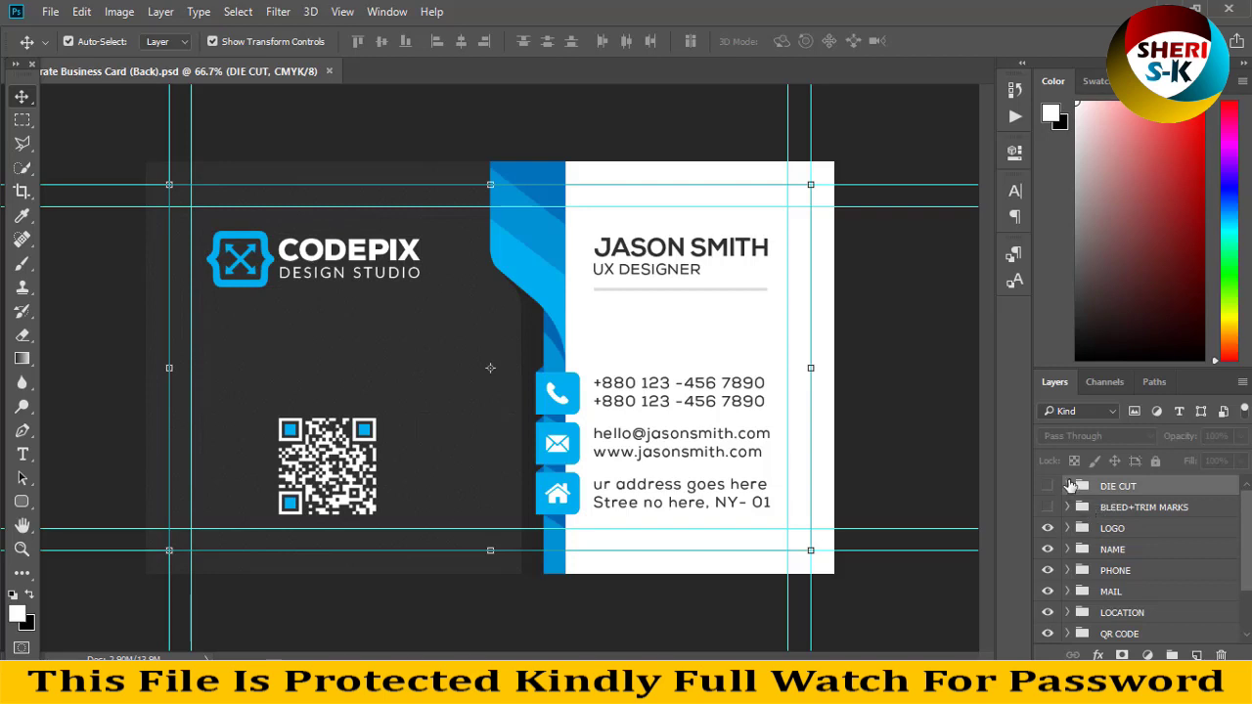
pyautogui.click(1049, 486)
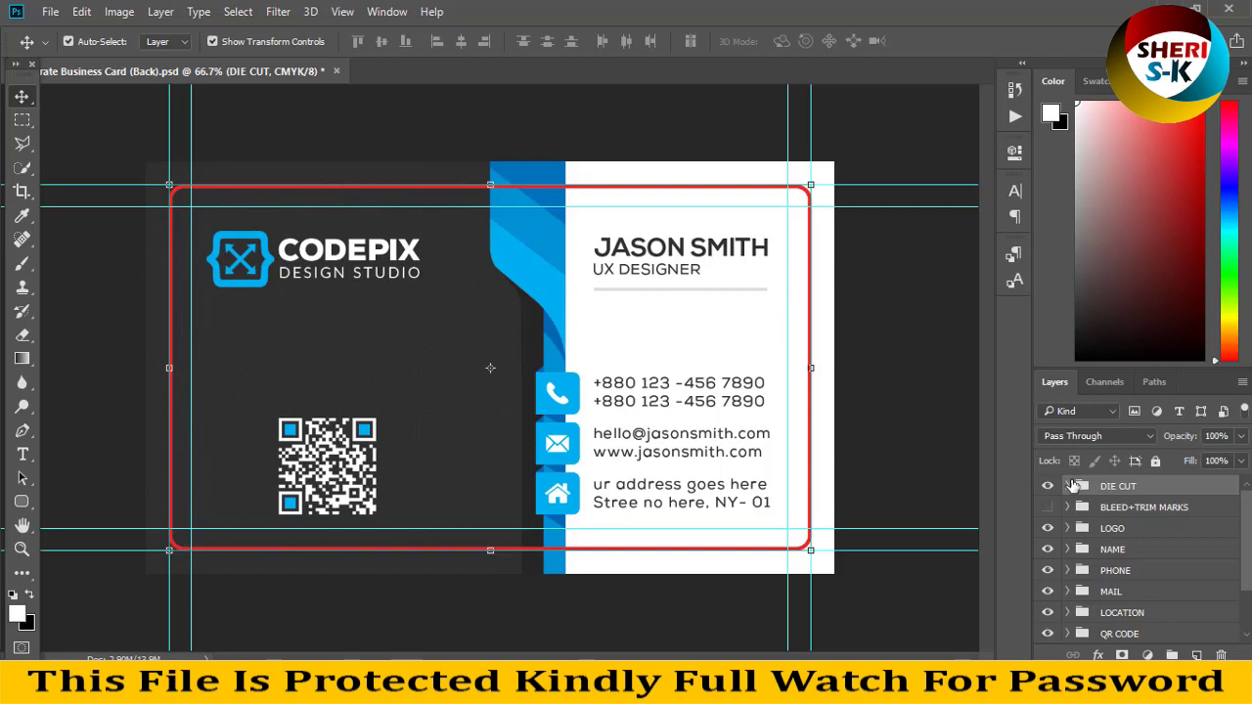
pyautogui.click(1048, 487)
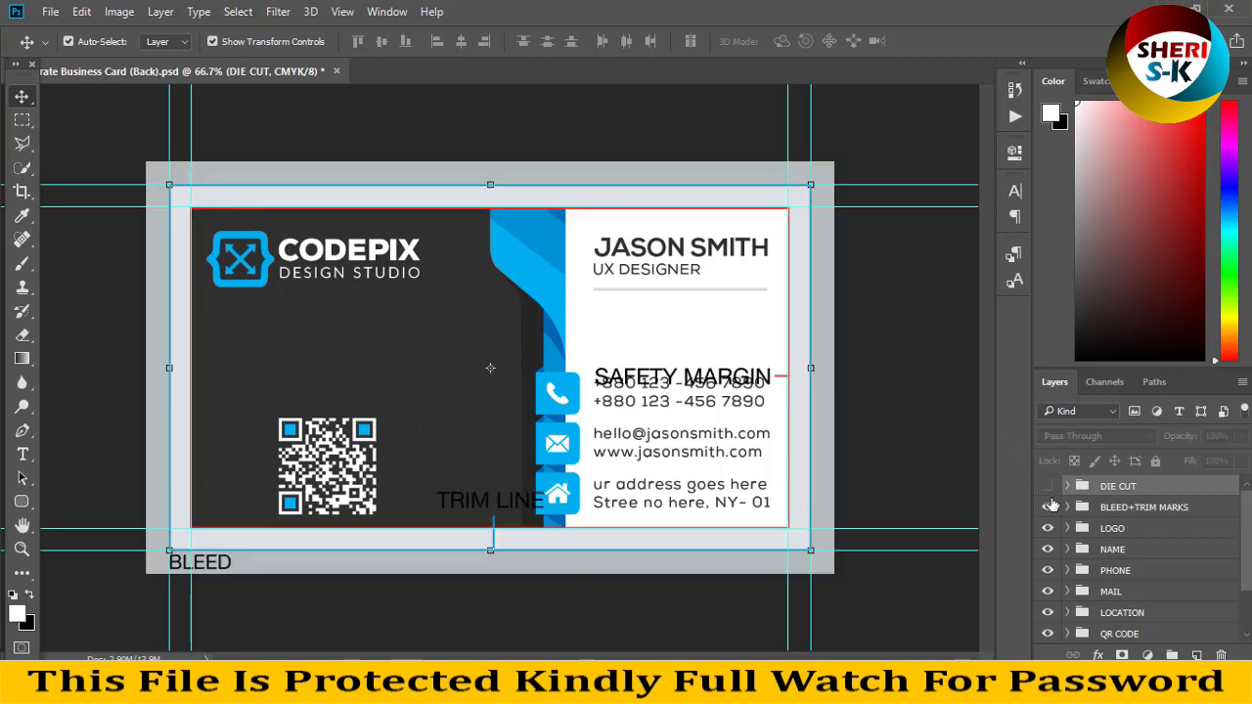
pyautogui.click(1048, 506)
# Toggle the logo, name, phone, mail, address, QR code and design groups off and back on.
pyautogui.click(1049, 528)
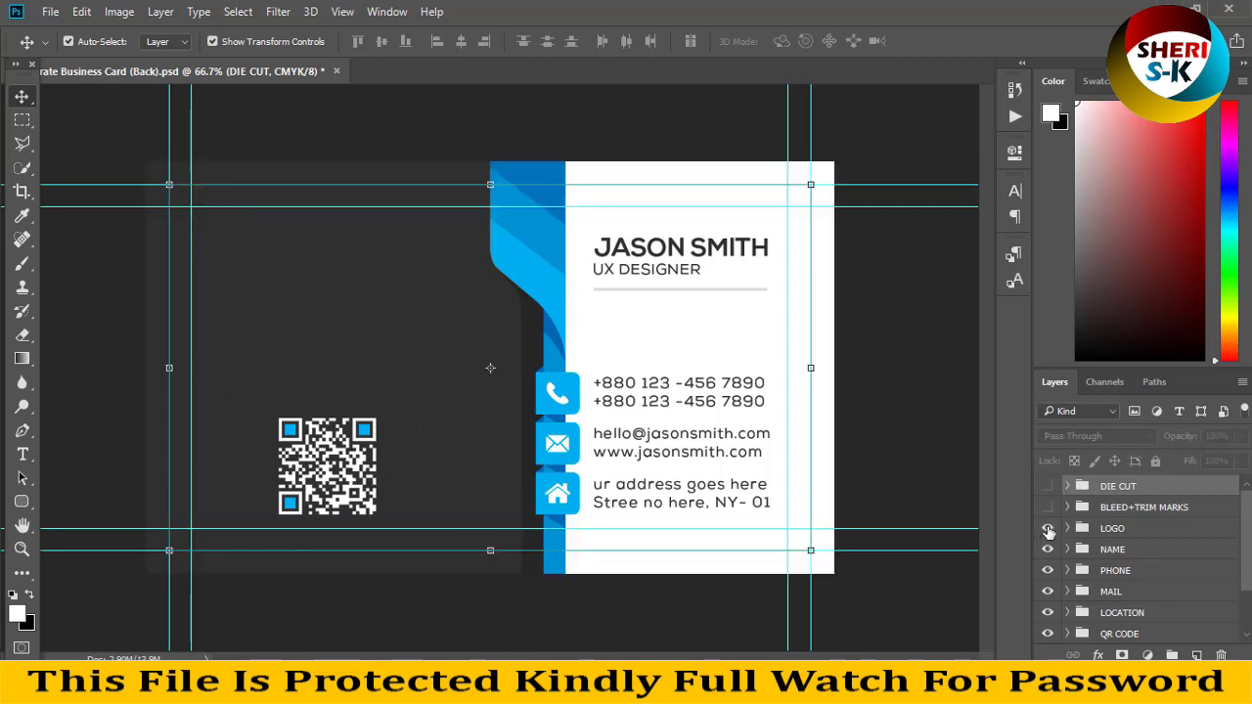
pyautogui.click(1049, 529)
pyautogui.click(1047, 550)
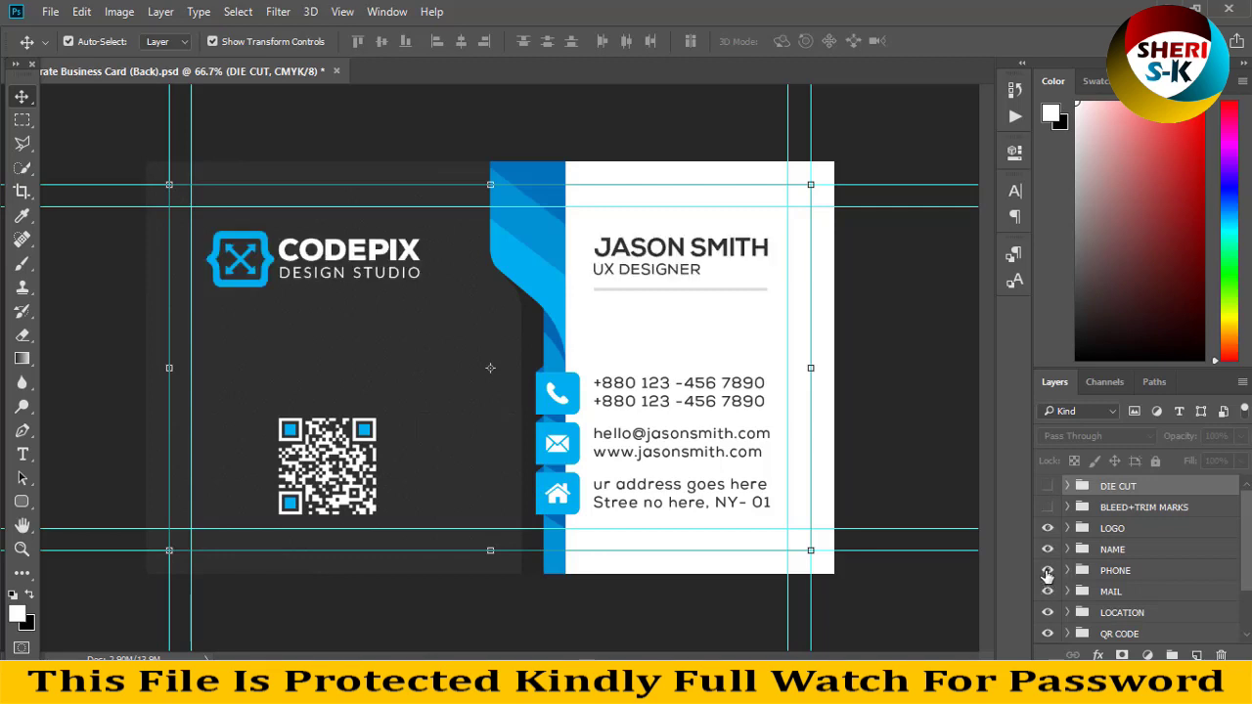
pyautogui.click(1048, 592)
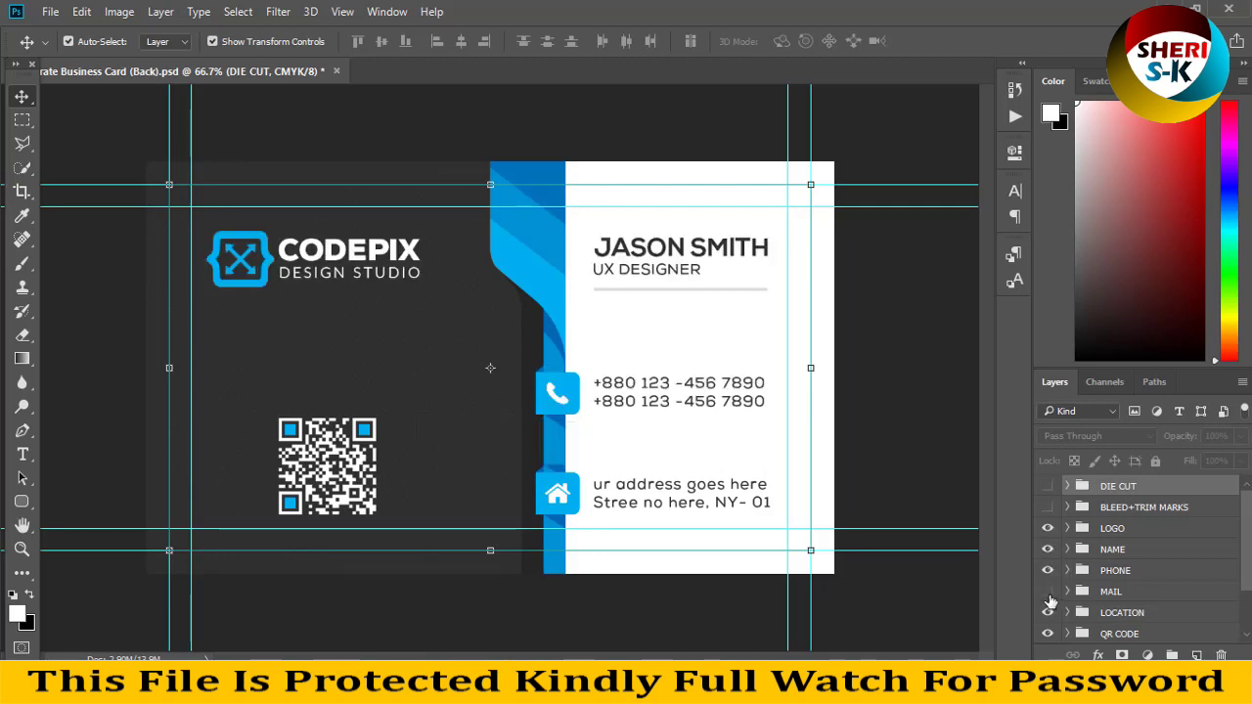
pyautogui.click(1048, 592)
pyautogui.click(1049, 612)
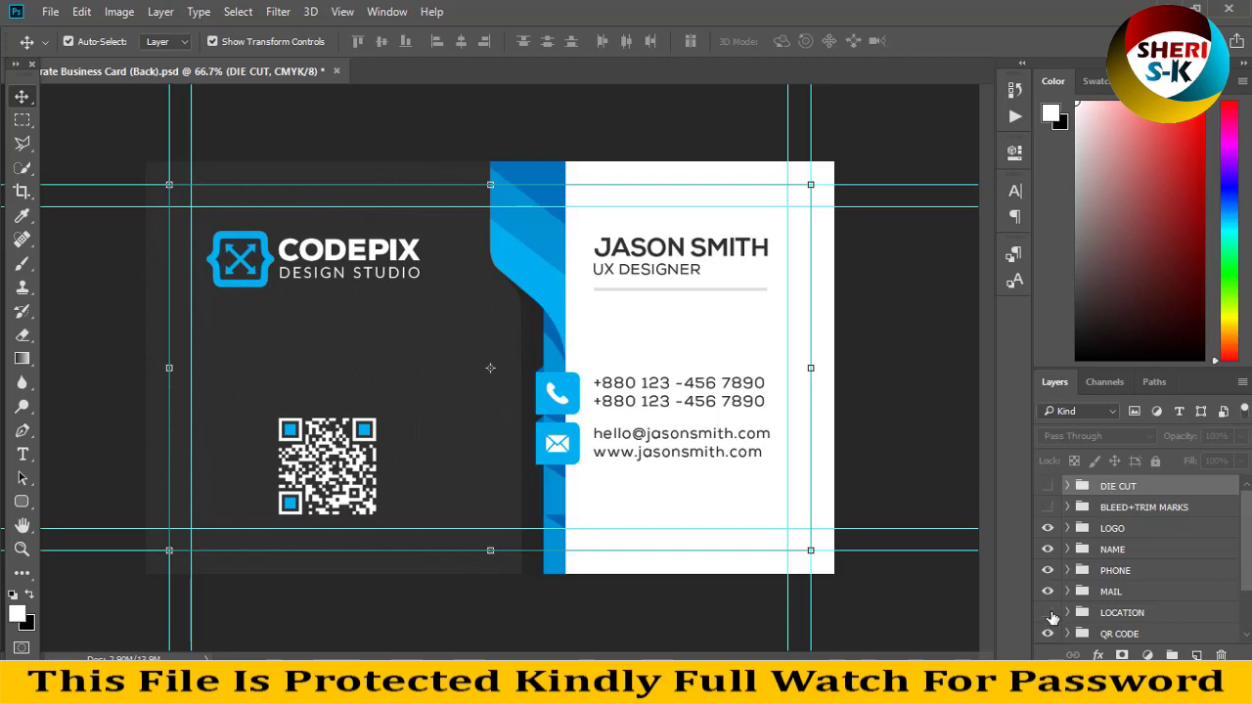
pyautogui.click(1047, 610)
pyautogui.scroll(-1, 1046, 612)
pyautogui.click(1047, 612)
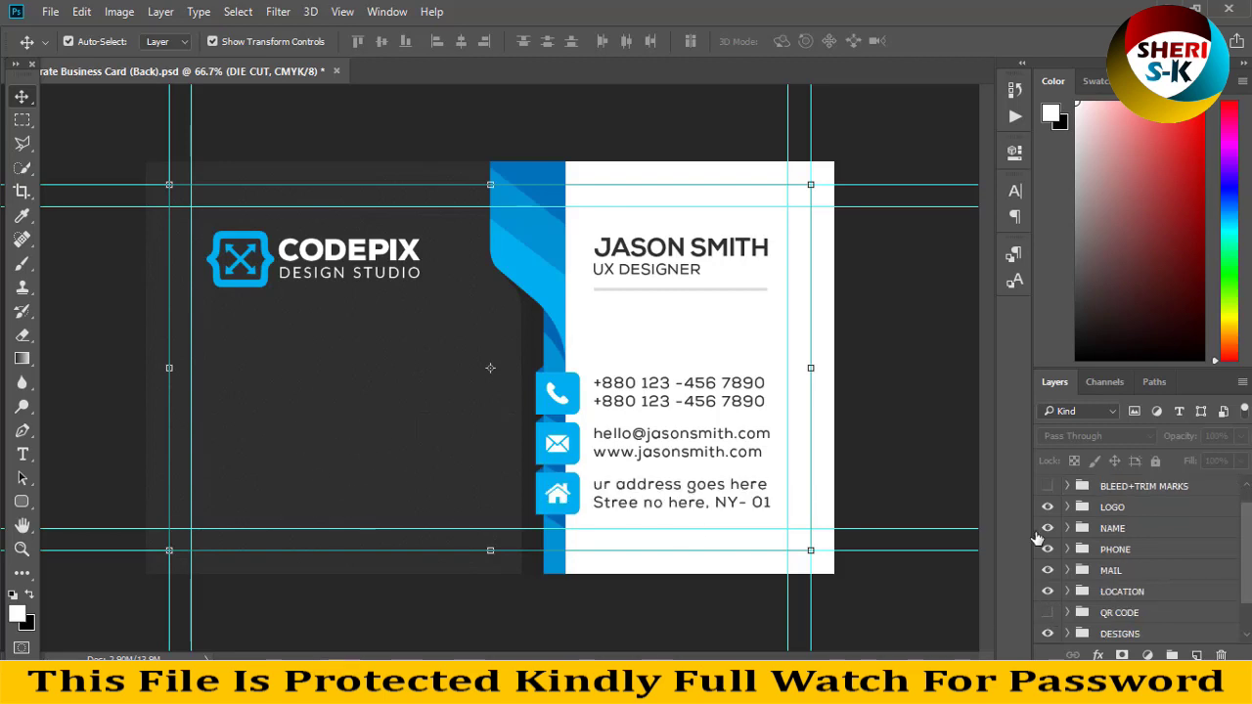
pyautogui.click(1049, 612)
pyautogui.scroll(-1, 1049, 606)
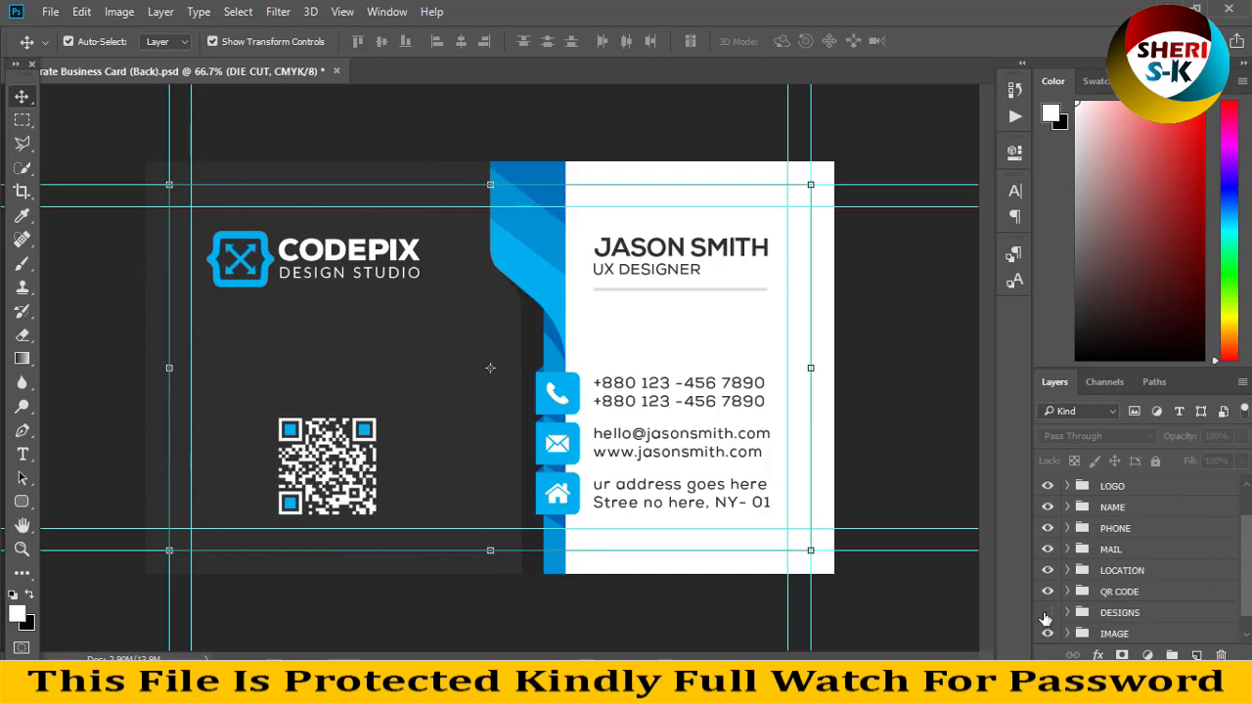
pyautogui.click(1047, 612)
pyautogui.click(1048, 612)
pyautogui.scroll(-1, 1115, 569)
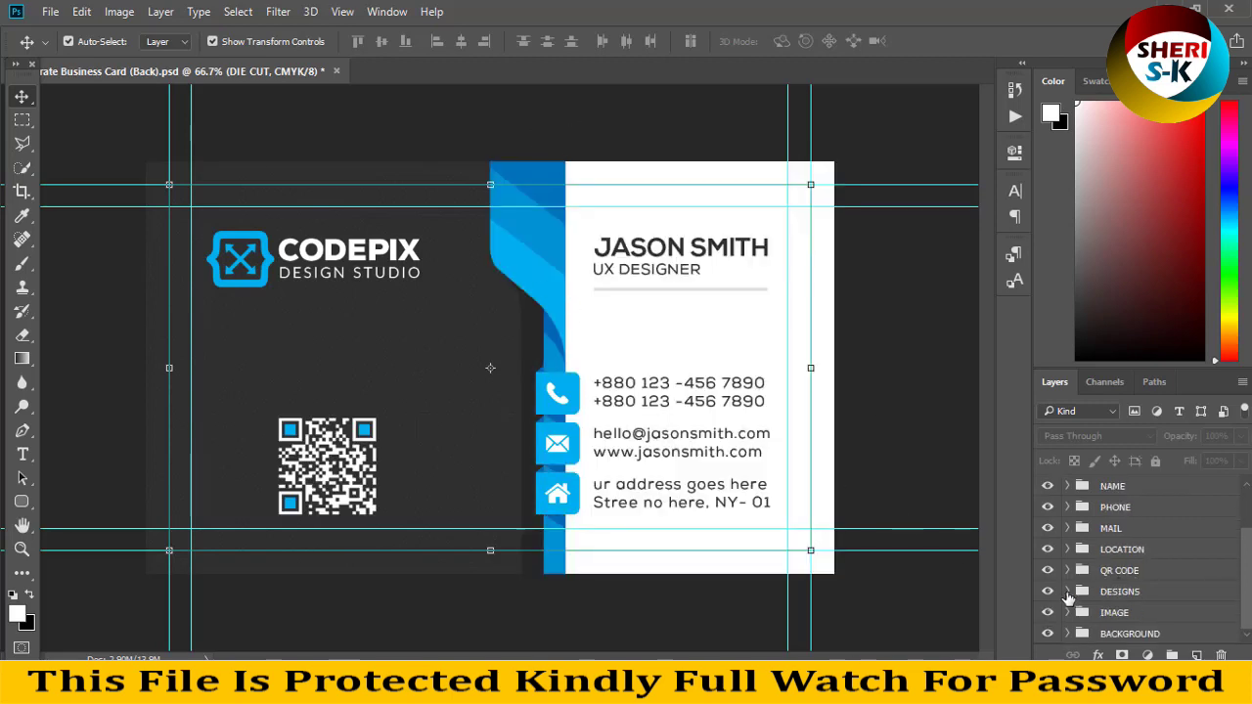
# Expand DESIGNS and try a green hue on the top stripe, discarding it.
pyautogui.click(1068, 591)
pyautogui.scroll(-1, 1086, 587)
pyautogui.scroll(-2, 1096, 585)
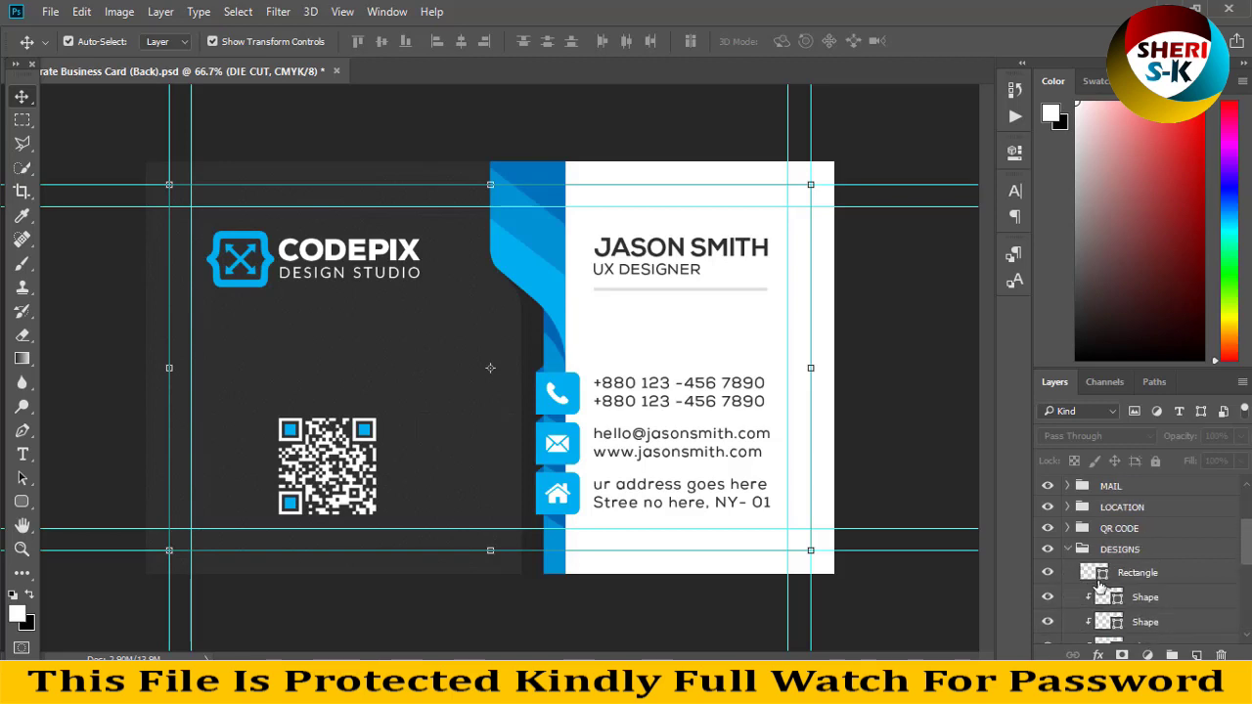
pyautogui.scroll(-1, 1100, 584)
pyautogui.click(1117, 578)
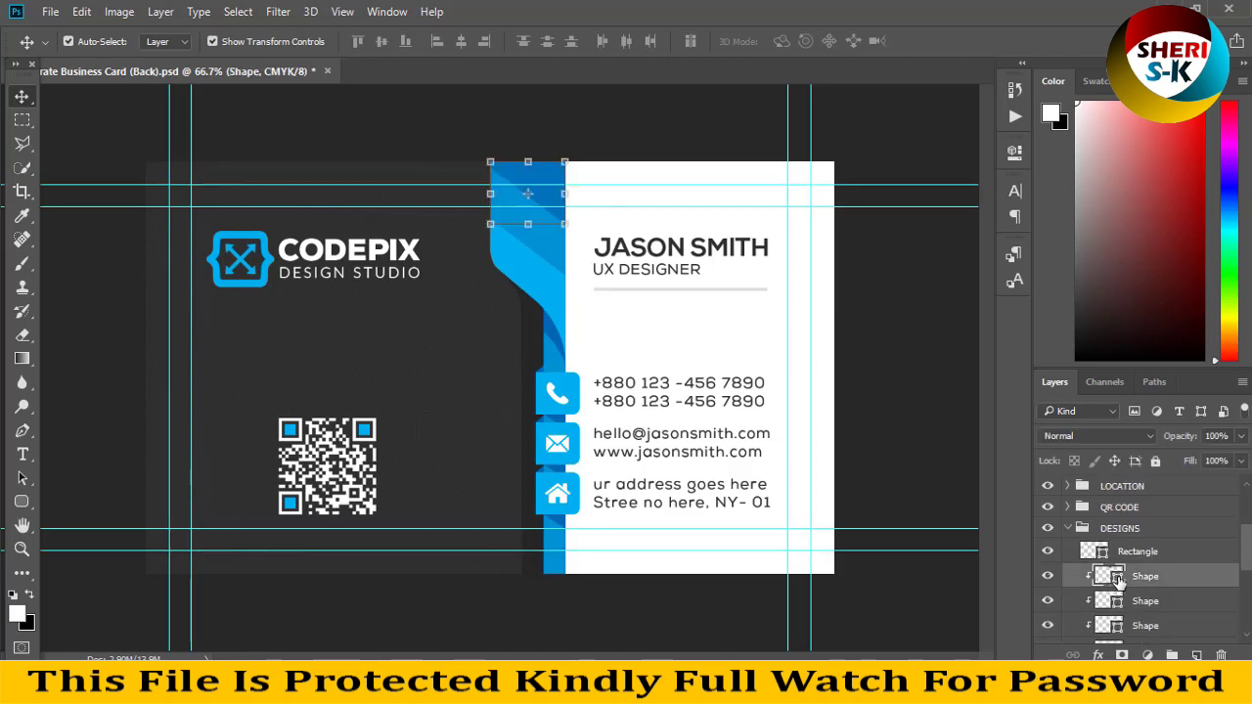
pyautogui.doubleClick(1117, 579)
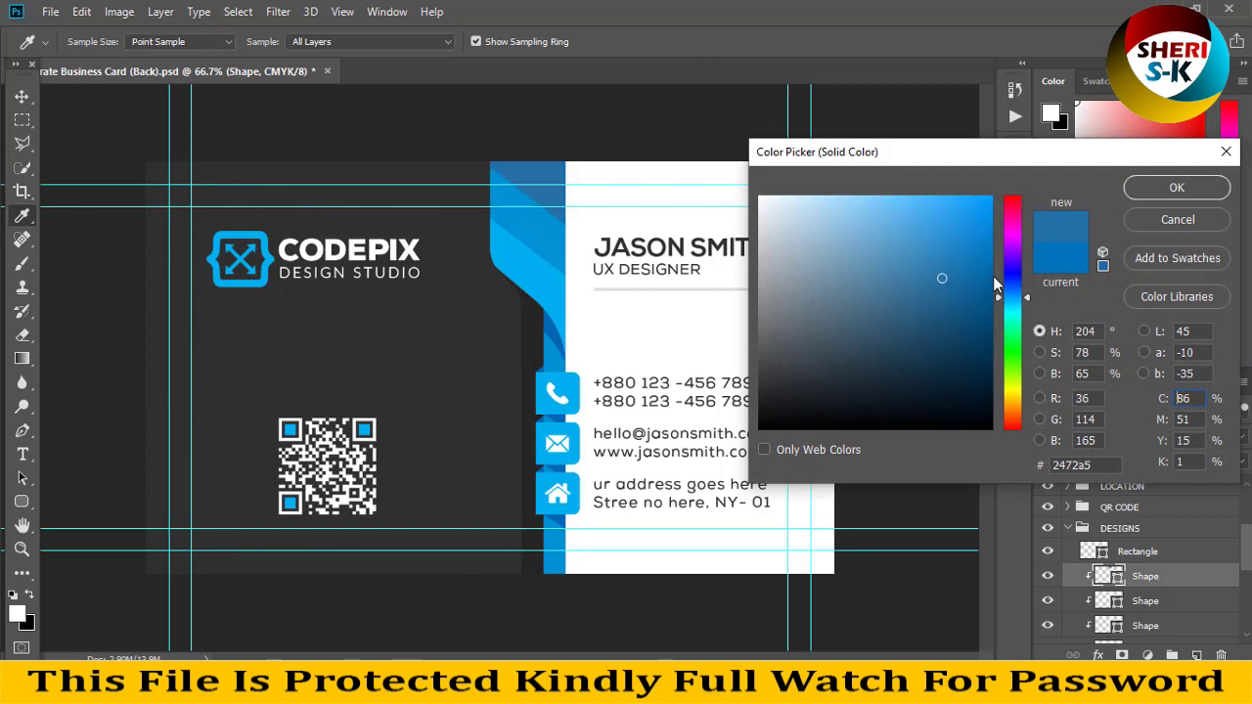
pyautogui.moveTo(1009, 186); pyautogui.dragTo(1033, 380)
pyautogui.click(1144, 219)
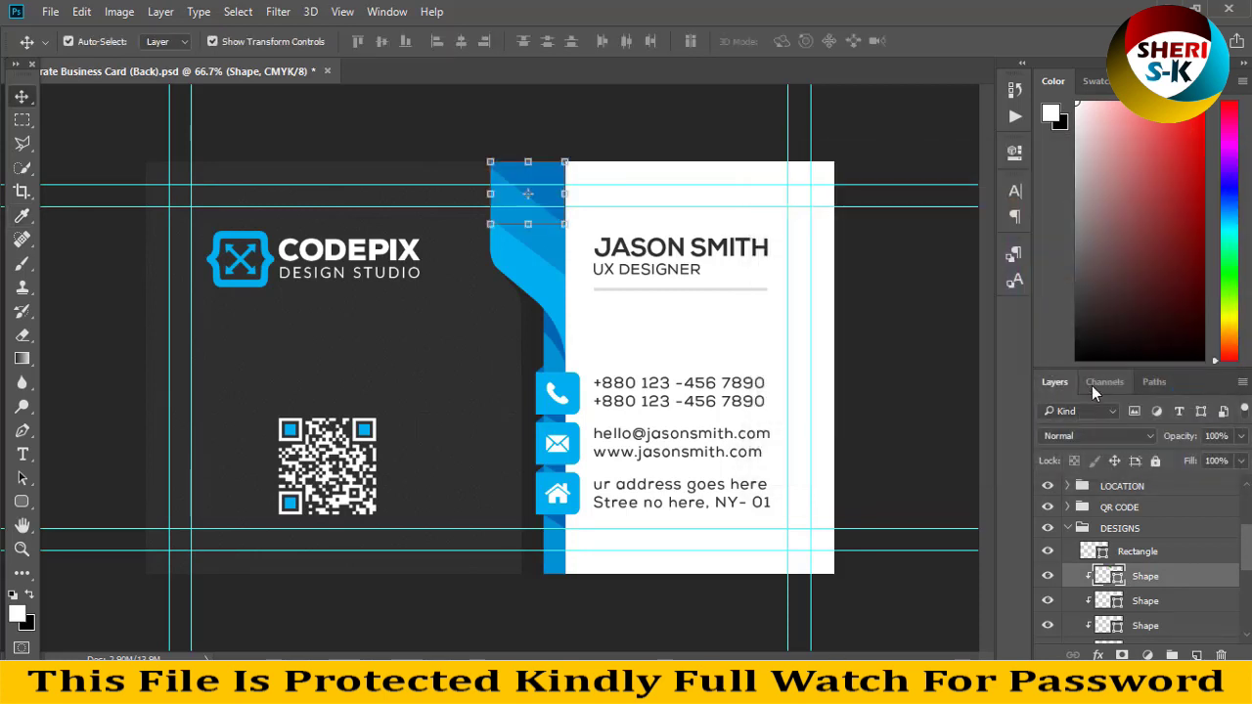
# Recolour the curved stripe Shape layer from blue to yellow.
pyautogui.click(1125, 607)
pyautogui.scroll(-1, 1127, 593)
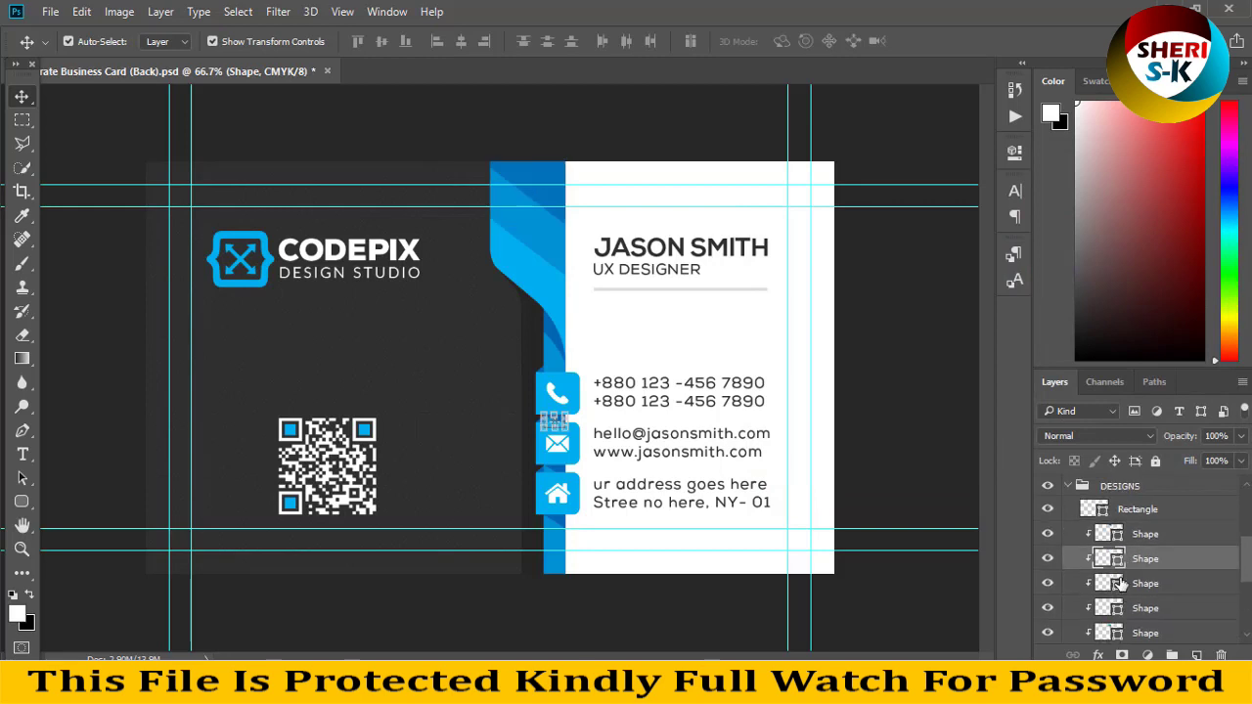
pyautogui.scroll(-1, 1127, 587)
pyautogui.scroll(-1, 1132, 578)
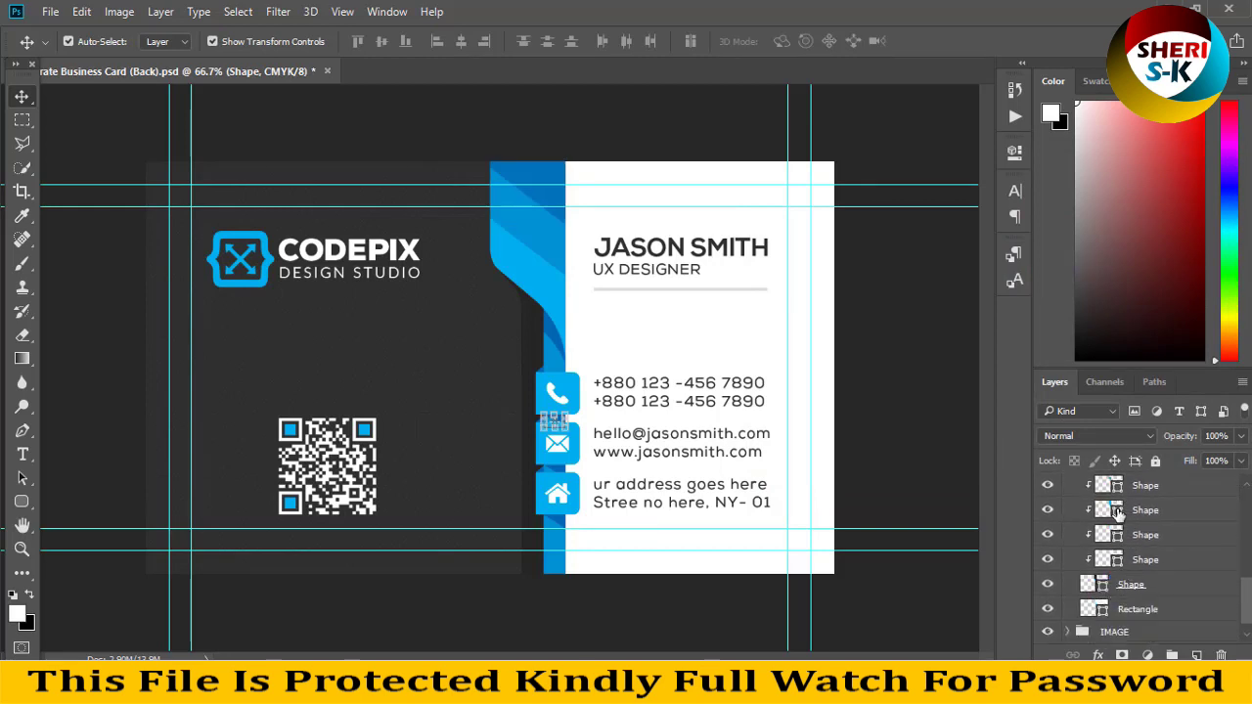
pyautogui.doubleClick(1108, 510)
pyautogui.click(894, 295)
pyautogui.moveTo(1013, 201); pyautogui.dragTo(1027, 398)
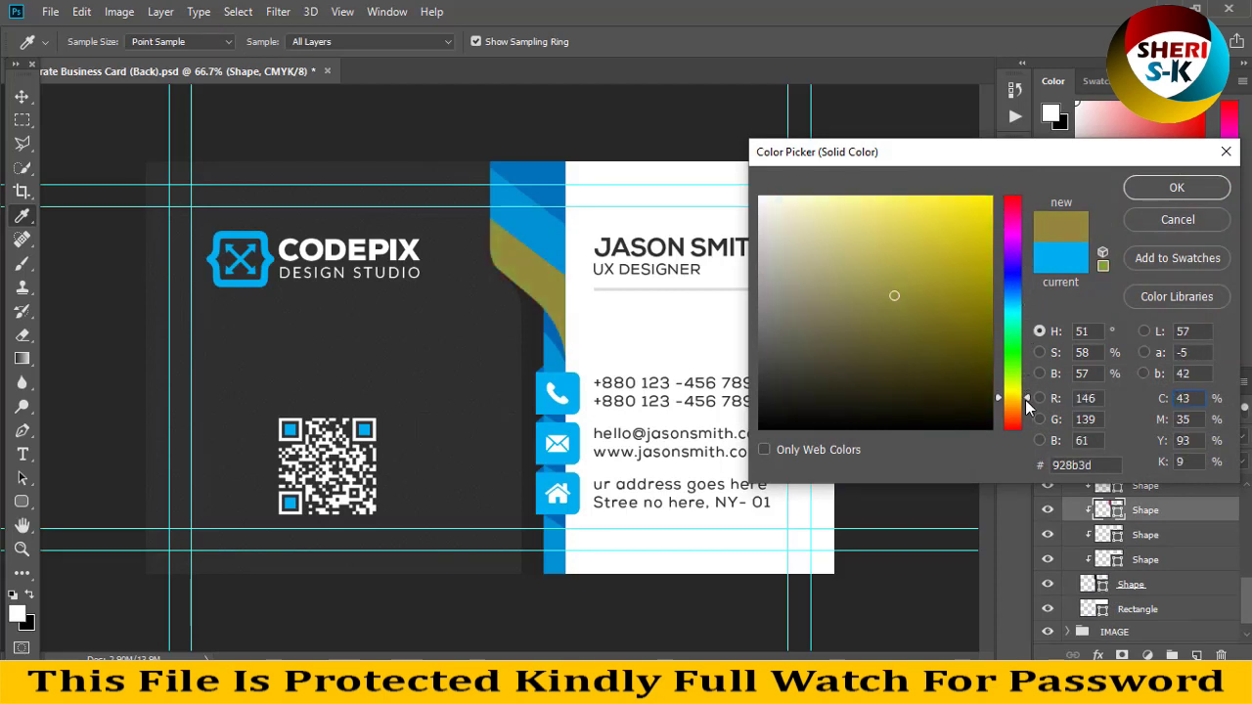
pyautogui.click(1157, 186)
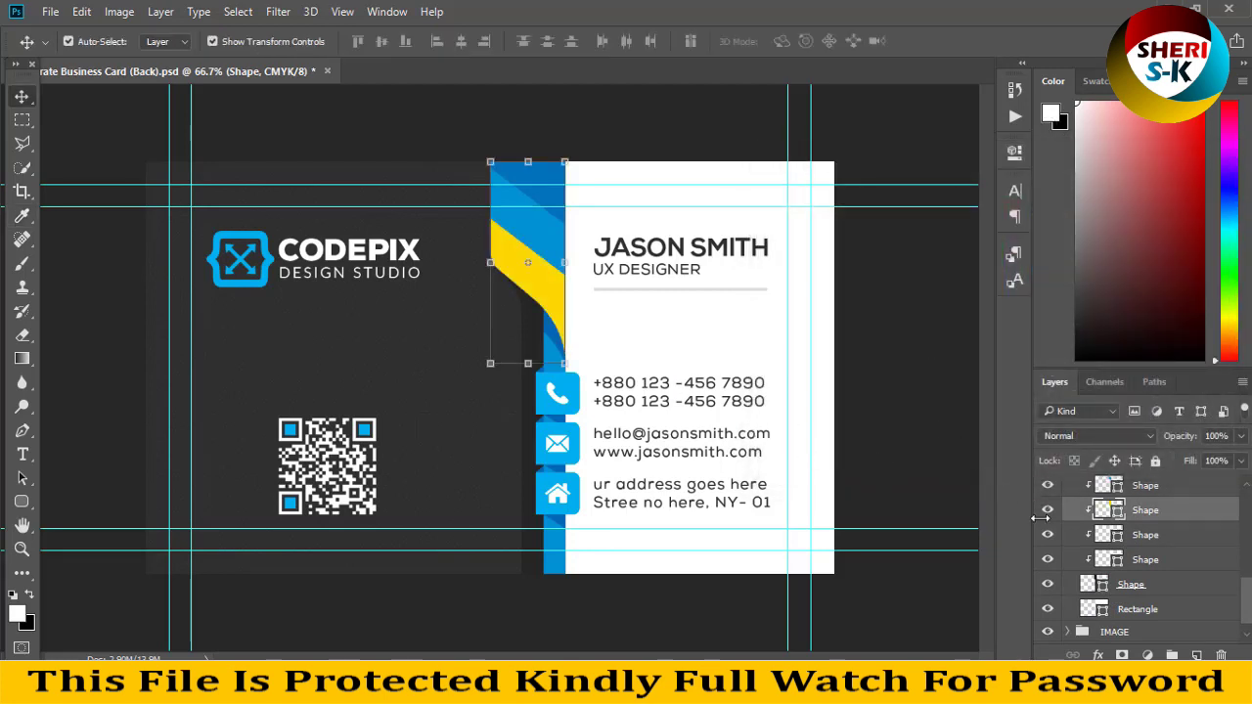
# Open the IMAGE group's Image Here smart object as its own document.
pyautogui.scroll(-1, 1153, 533)
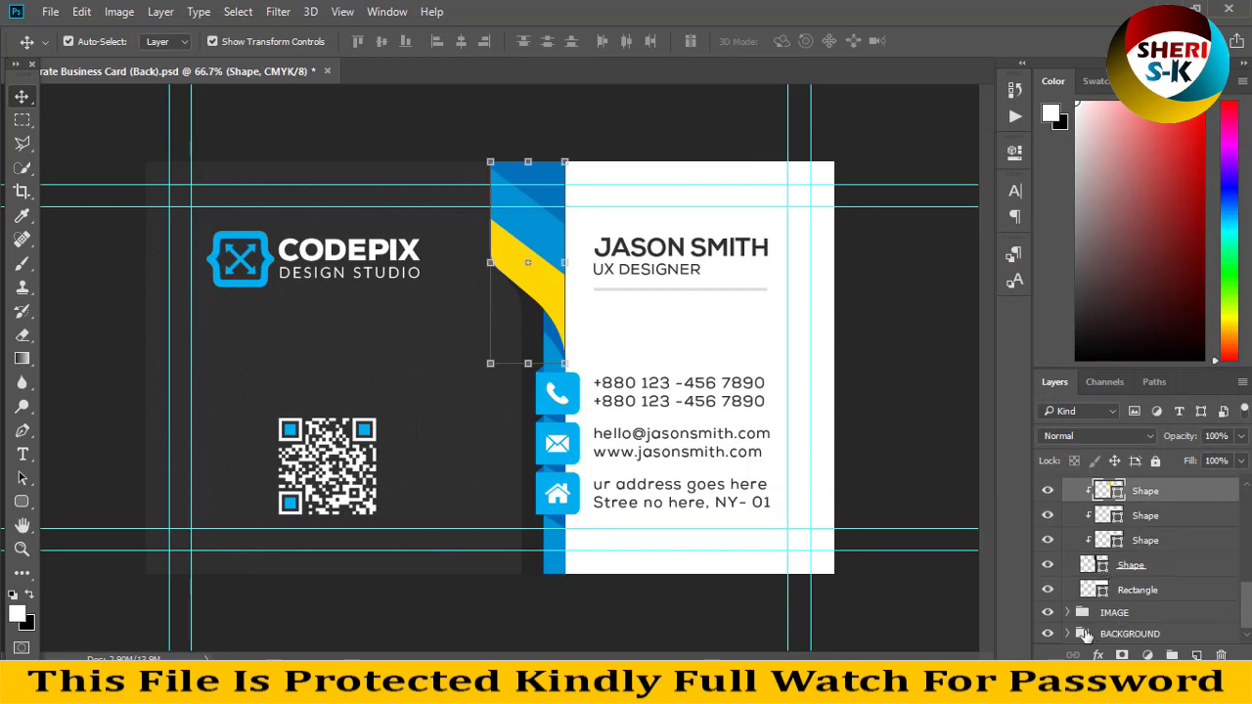
pyautogui.click(1076, 616)
pyautogui.click(1066, 613)
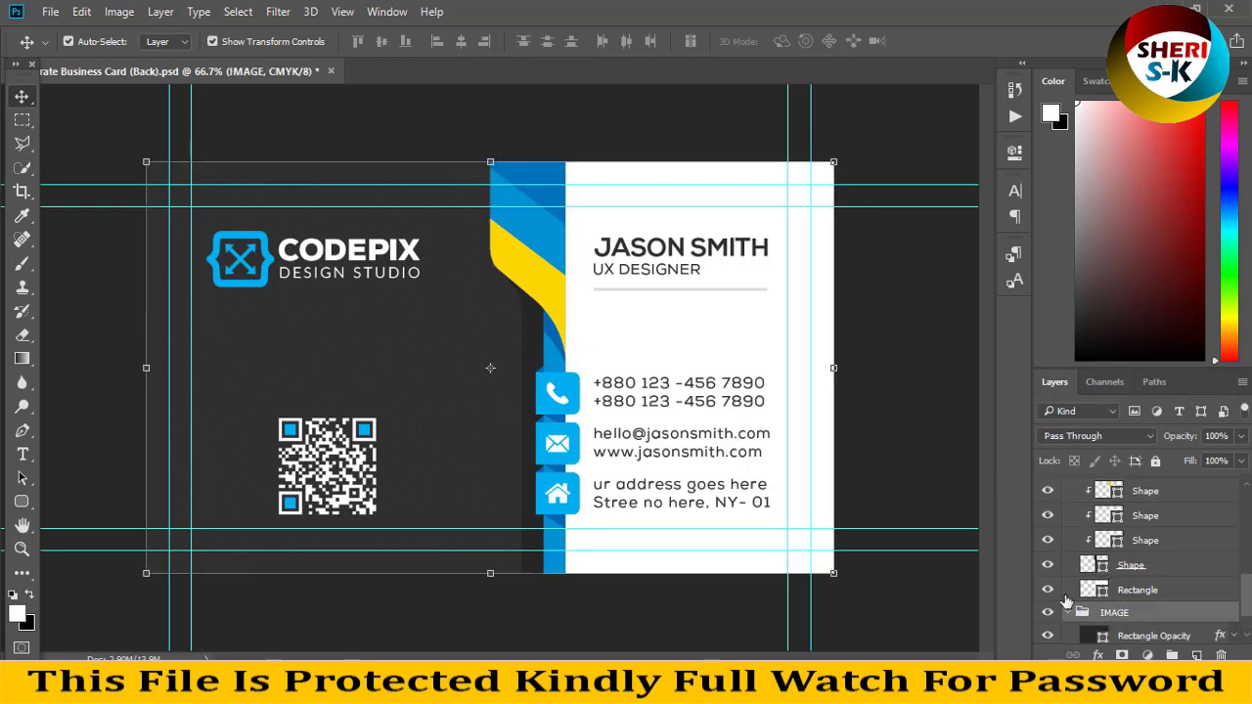
pyautogui.click(1103, 614)
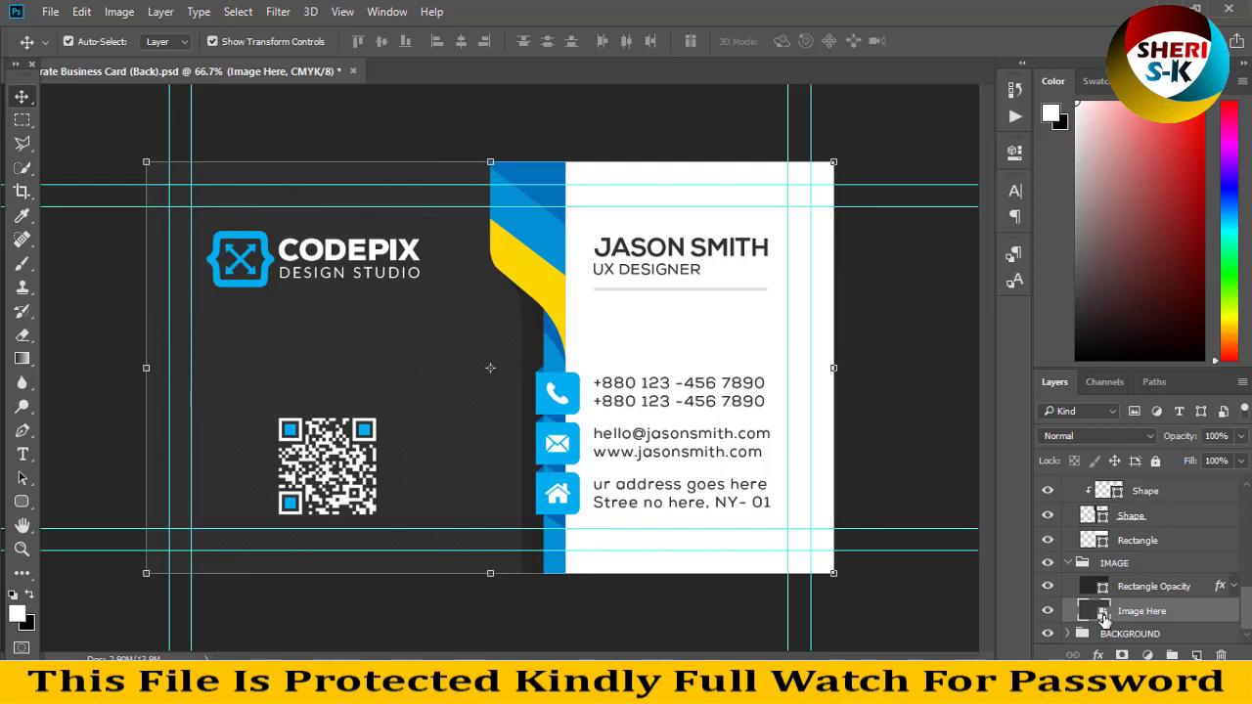
pyautogui.doubleClick(1103, 615)
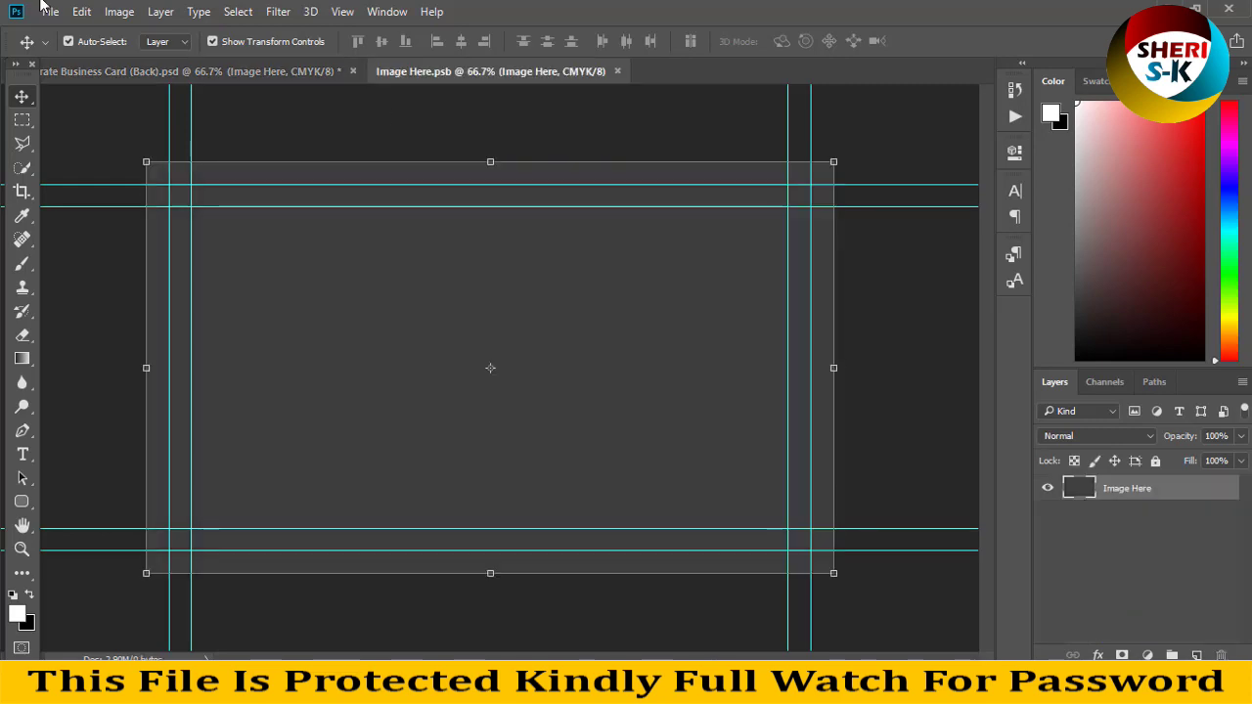
# Open the AdobeStock photo of the woman in jeans.
pyautogui.click(81, 11)
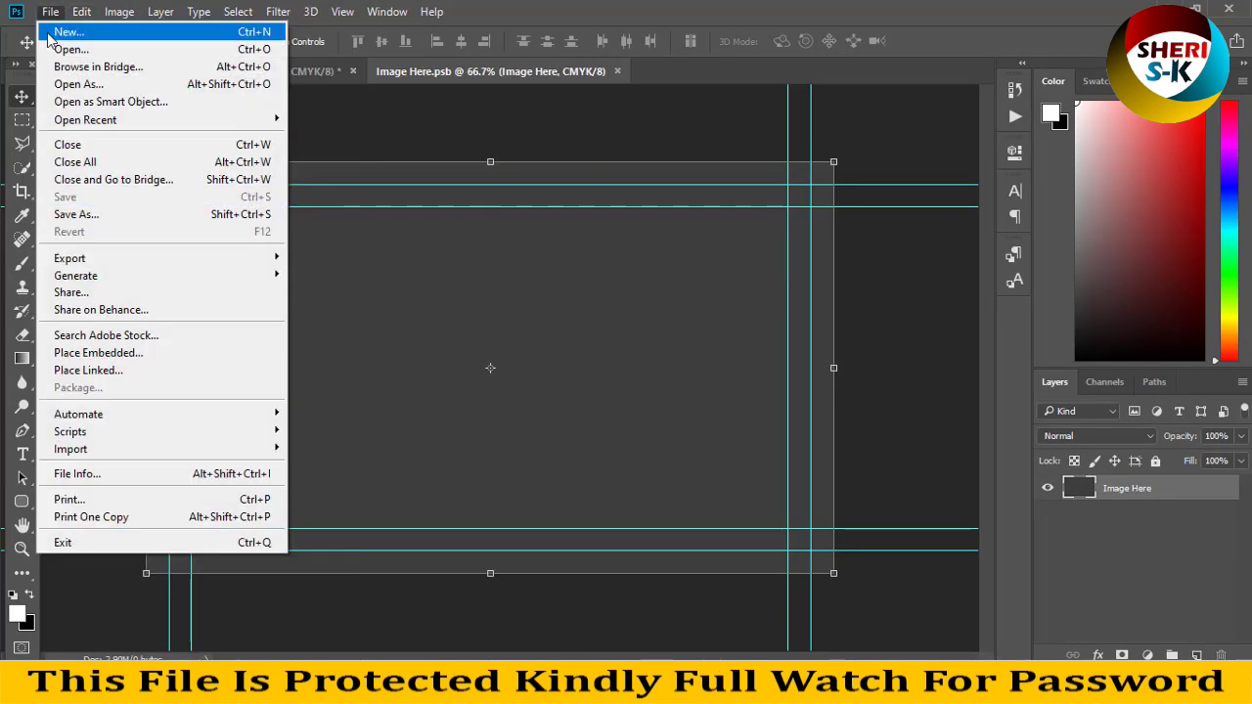
pyautogui.click(59, 46)
pyautogui.click(327, 273)
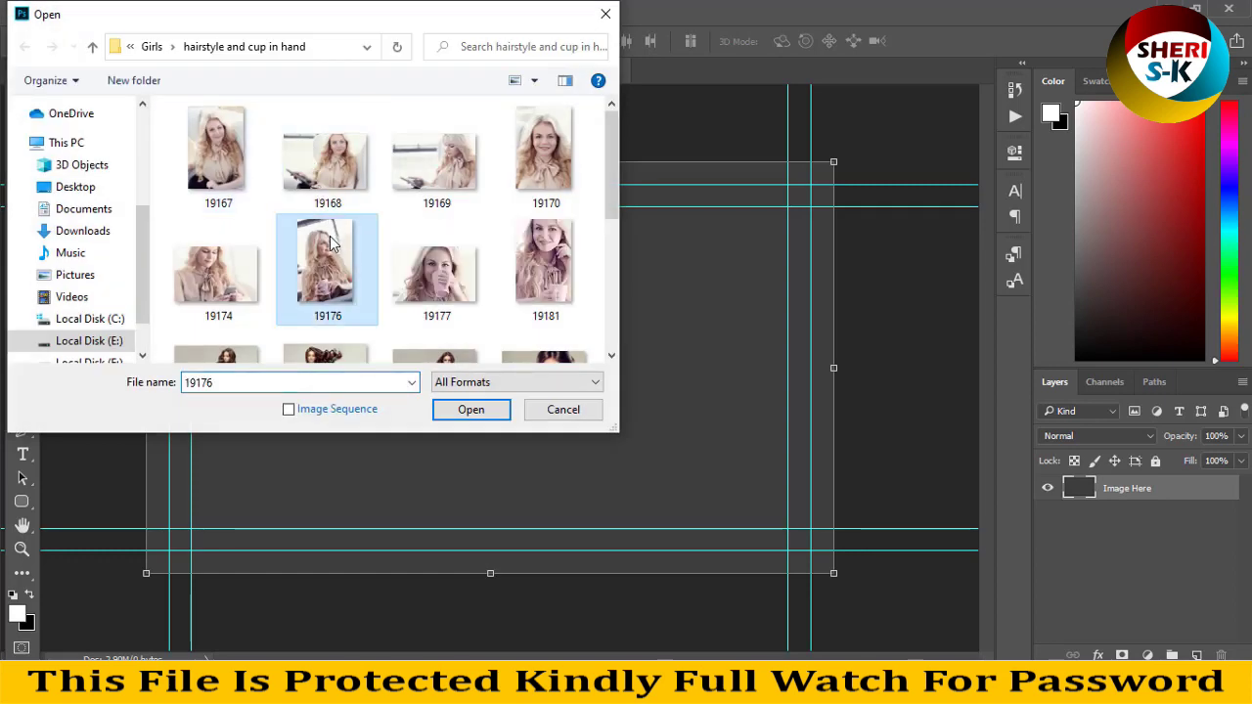
pyautogui.scroll(-5, 392, 235)
pyautogui.scroll(2, 408, 223)
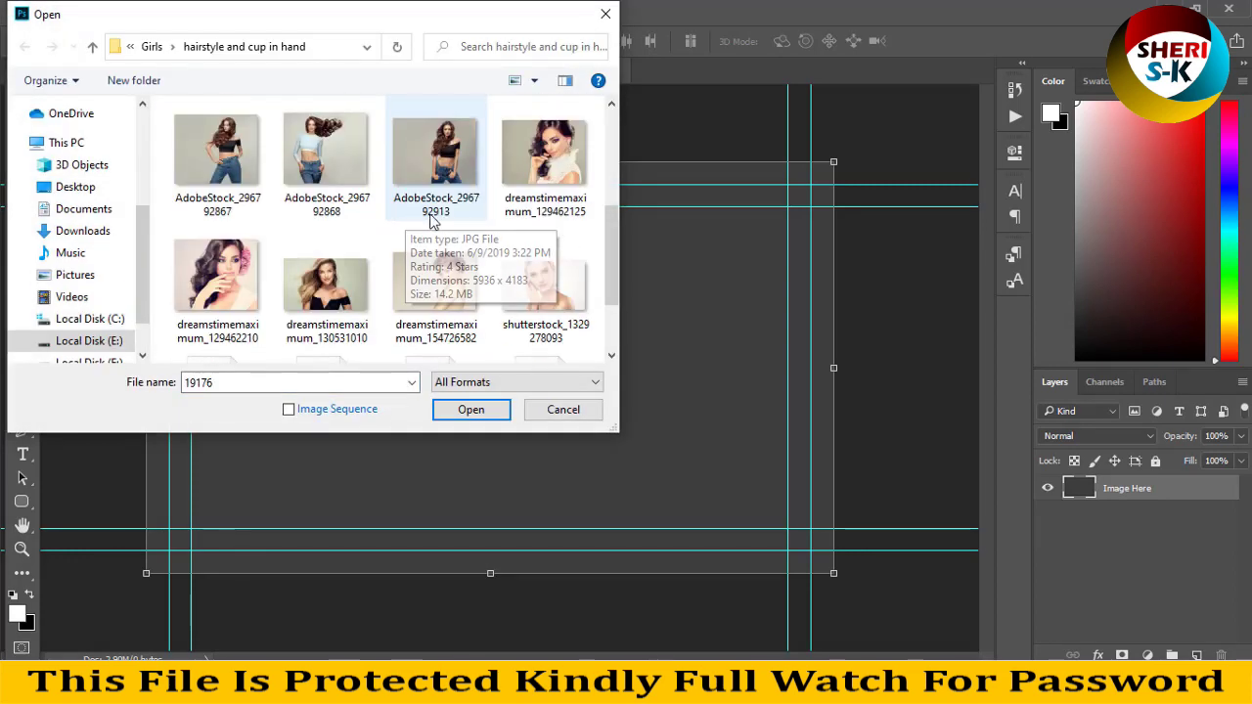
pyautogui.doubleClick(212, 151)
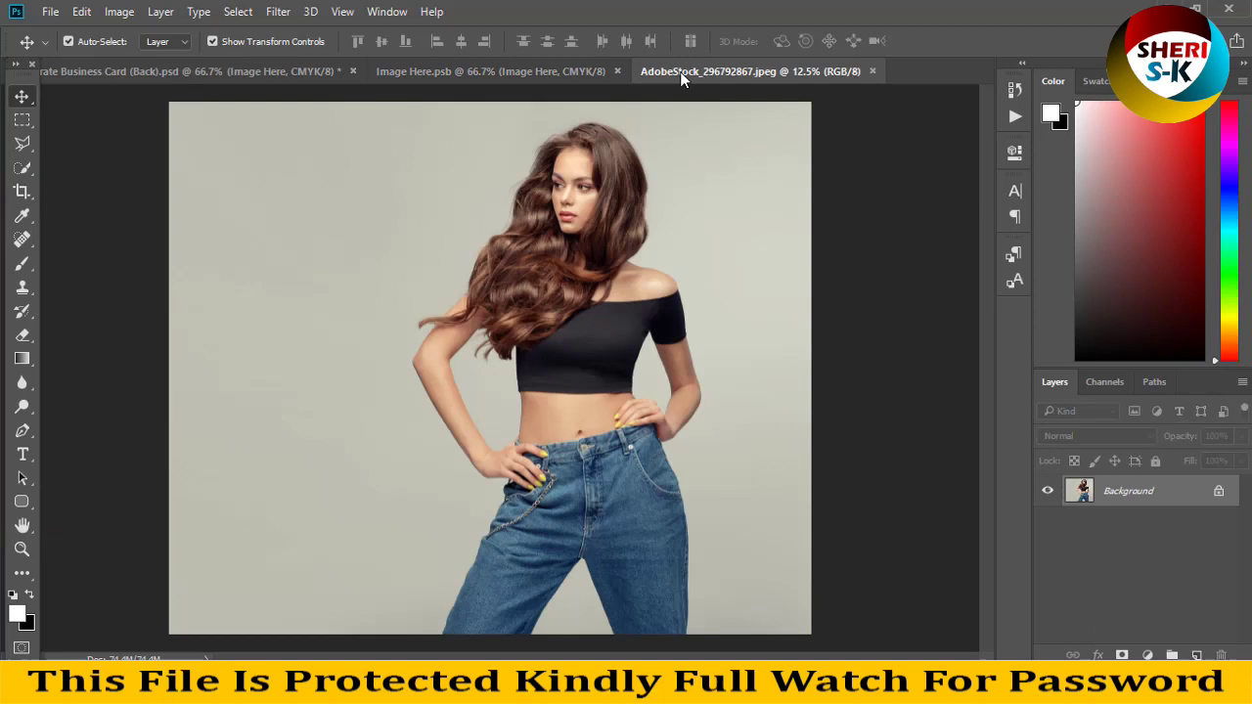
# Place the woman's photo into Image Here.psb to fill the card area and save.
pyautogui.moveTo(680, 72); pyautogui.dragTo(761, 197)
pyautogui.moveTo(812, 318)
pyautogui.mouseDown()
pyautogui.moveTo(823, 318)
pyautogui.moveTo(410, 323)
pyautogui.mouseUp()
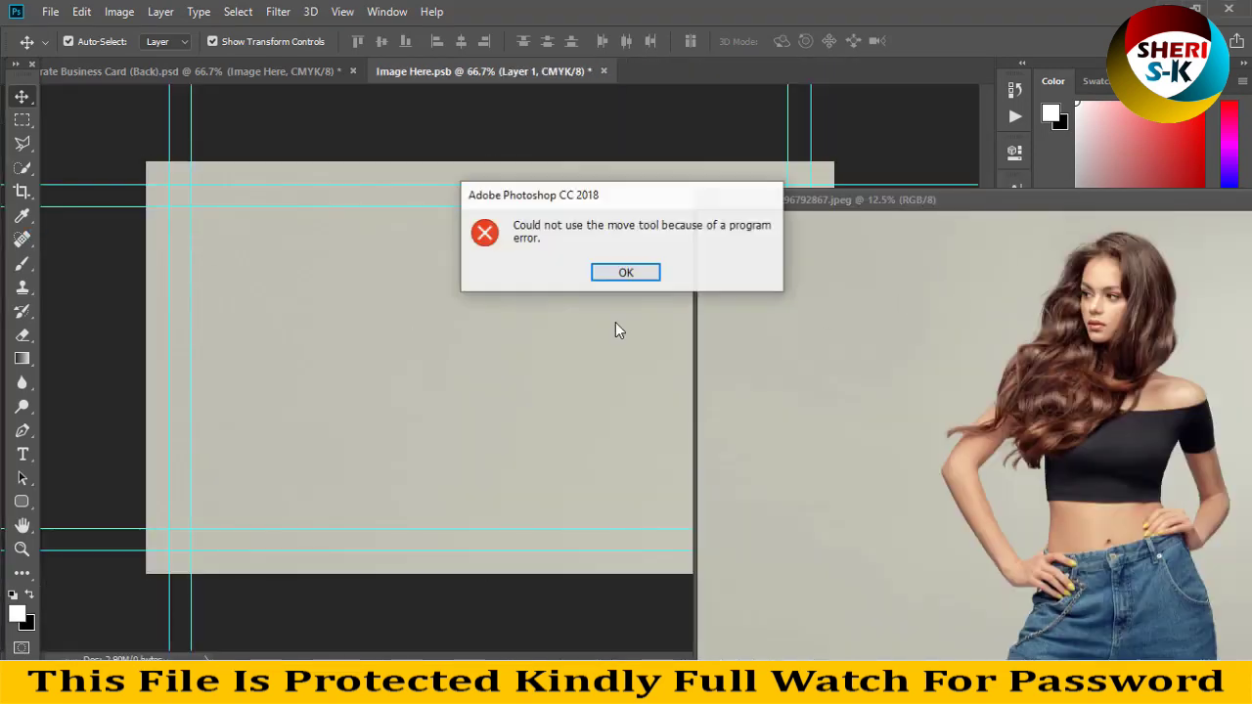
pyautogui.click(624, 274)
pyautogui.moveTo(609, 265)
pyautogui.mouseDown()
pyautogui.moveTo(235, 313)
pyautogui.moveTo(508, 321)
pyautogui.mouseUp()
pyautogui.click(1048, 204)
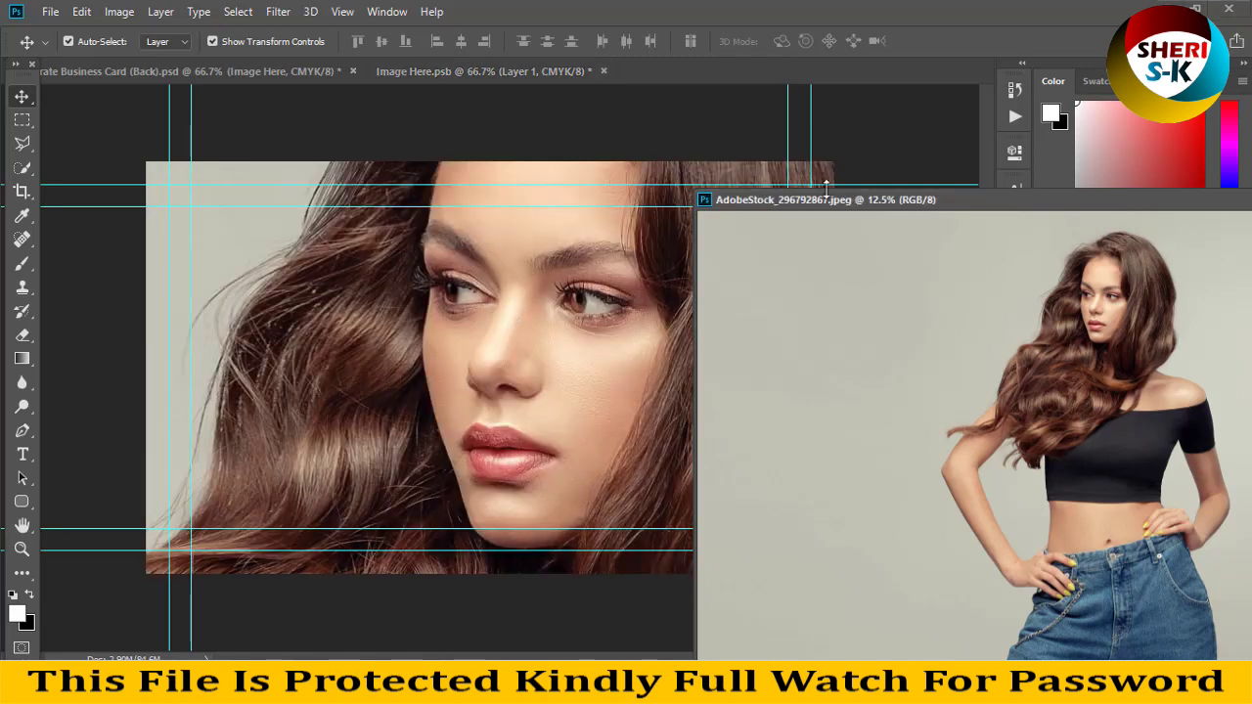
pyautogui.moveTo(810, 200); pyautogui.dragTo(258, 196)
pyautogui.click(773, 195)
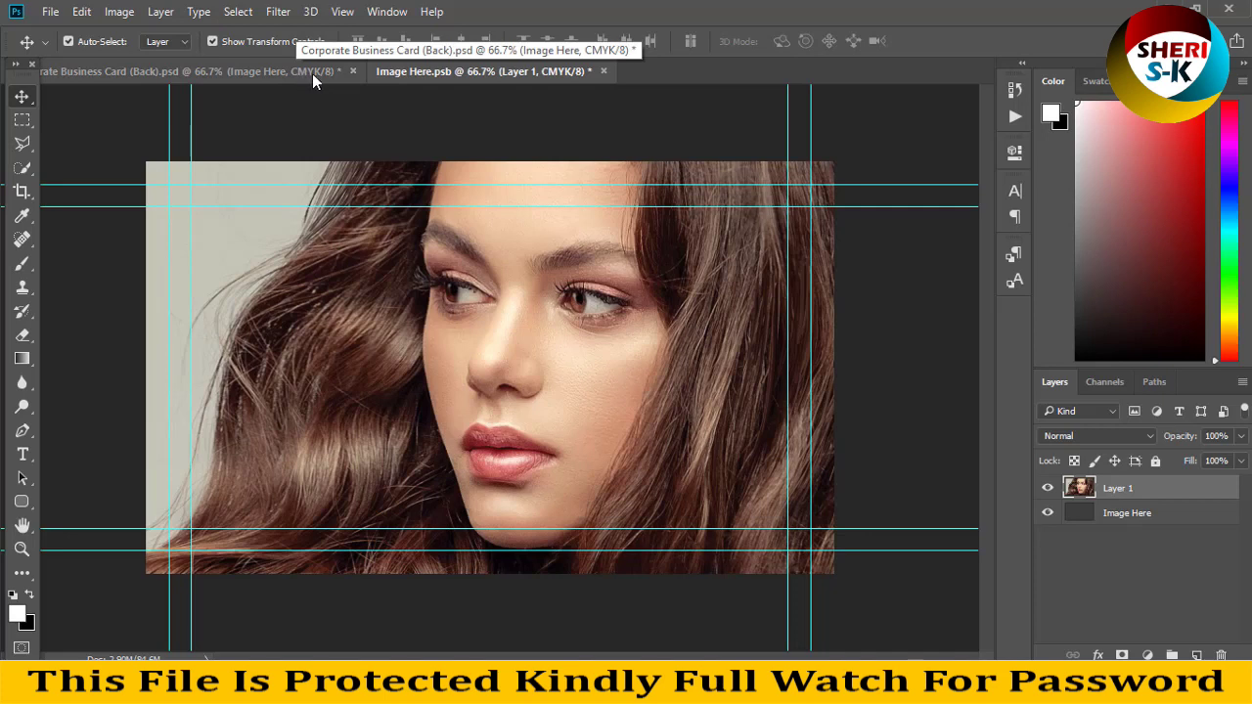
pyautogui.hotkey('ctrl', 's')
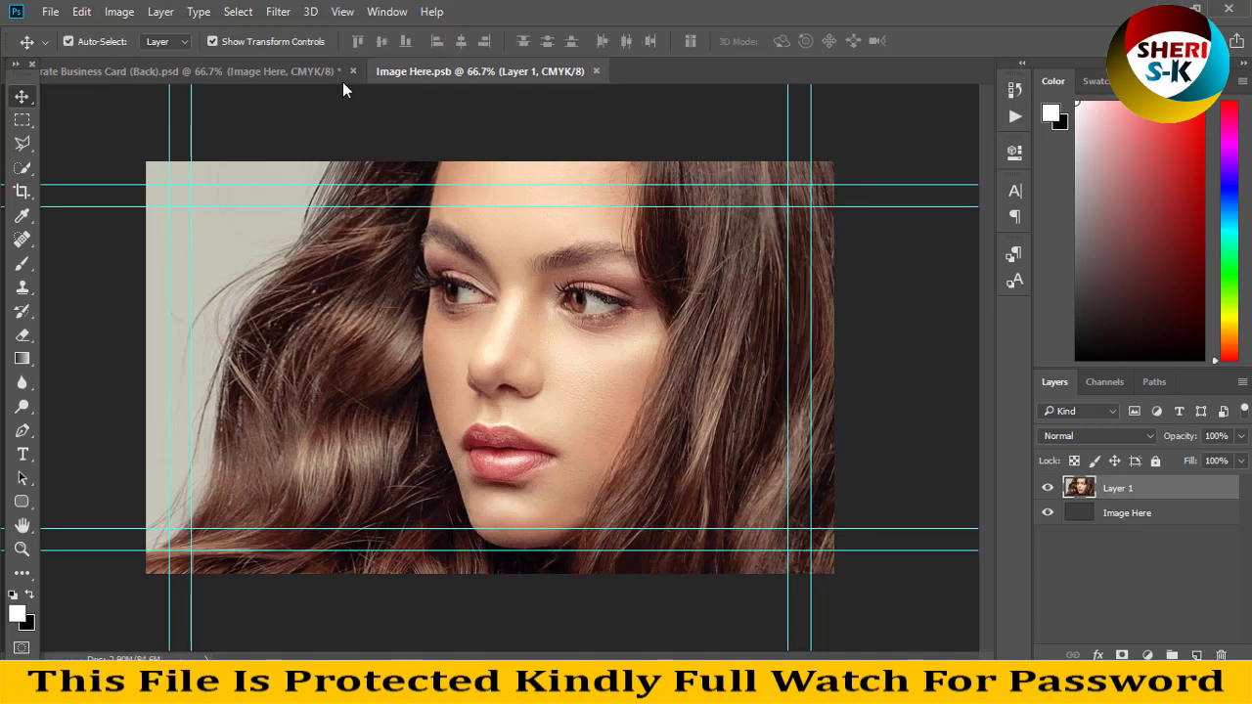
# Shift the photo left to reframe her face and save the smart object again.
pyautogui.click(301, 71)
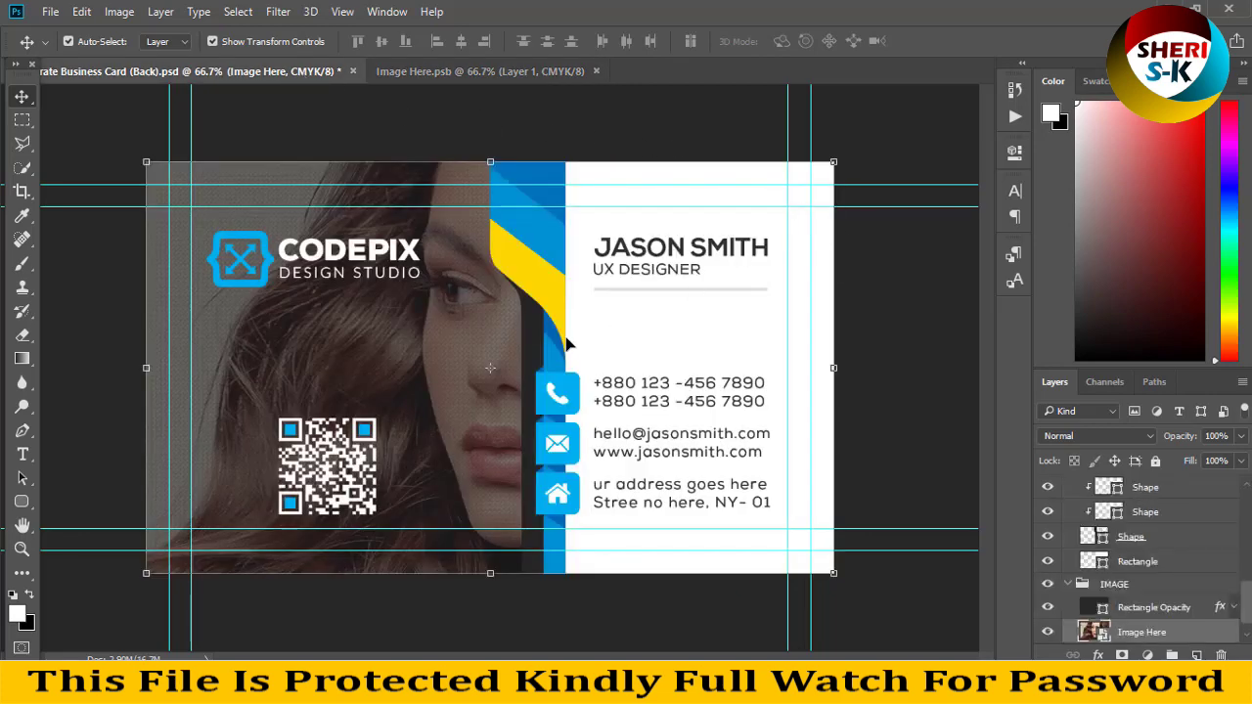
pyautogui.click(471, 82)
pyautogui.moveTo(635, 329); pyautogui.dragTo(509, 338)
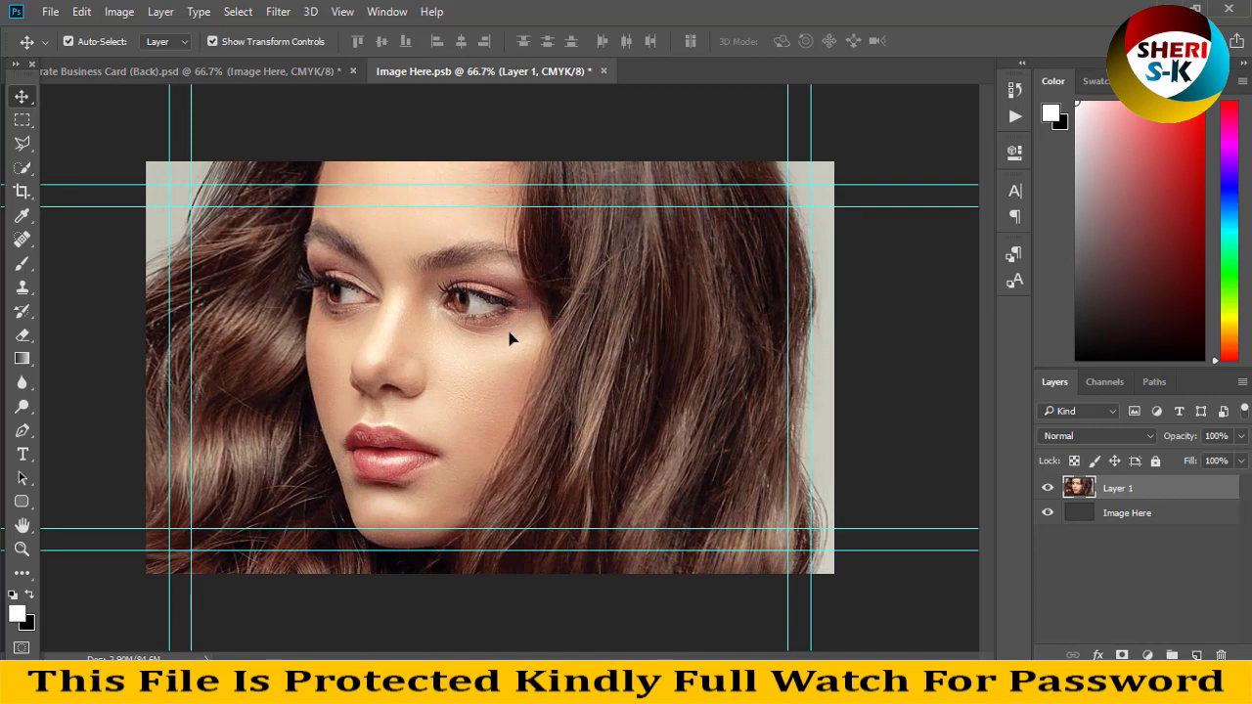
pyautogui.hotkey('ctrl', 's')
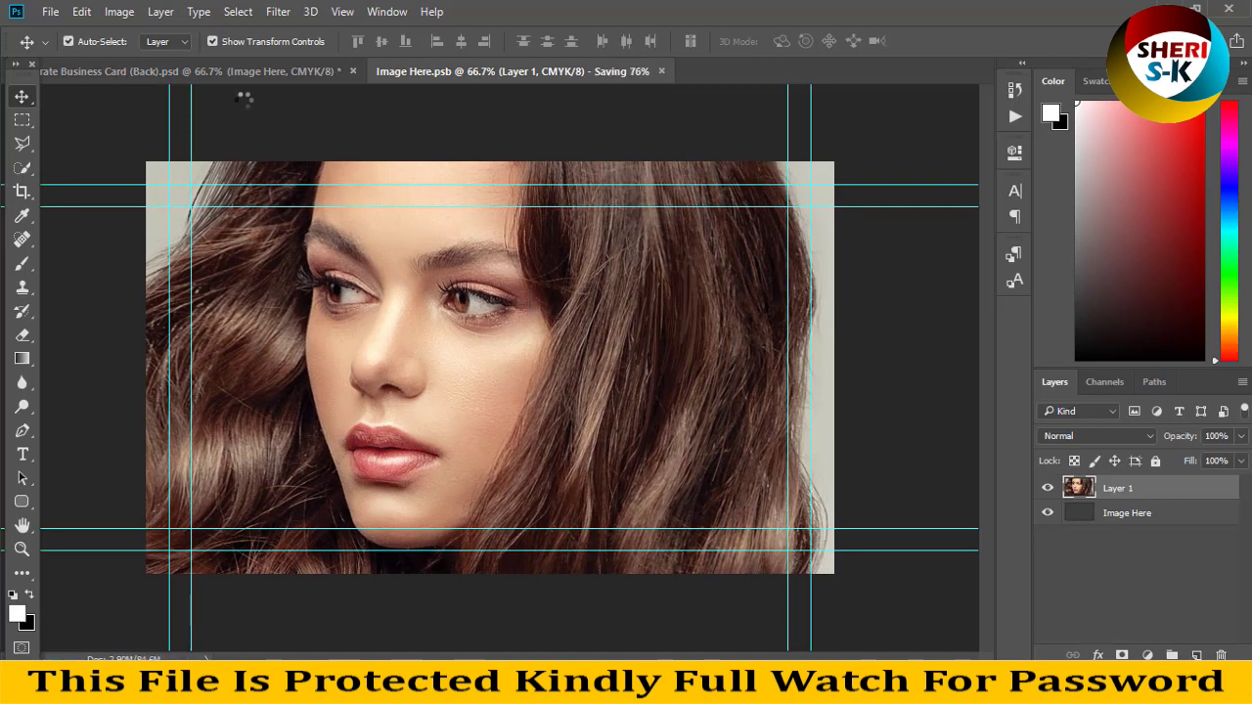
pyautogui.click(238, 73)
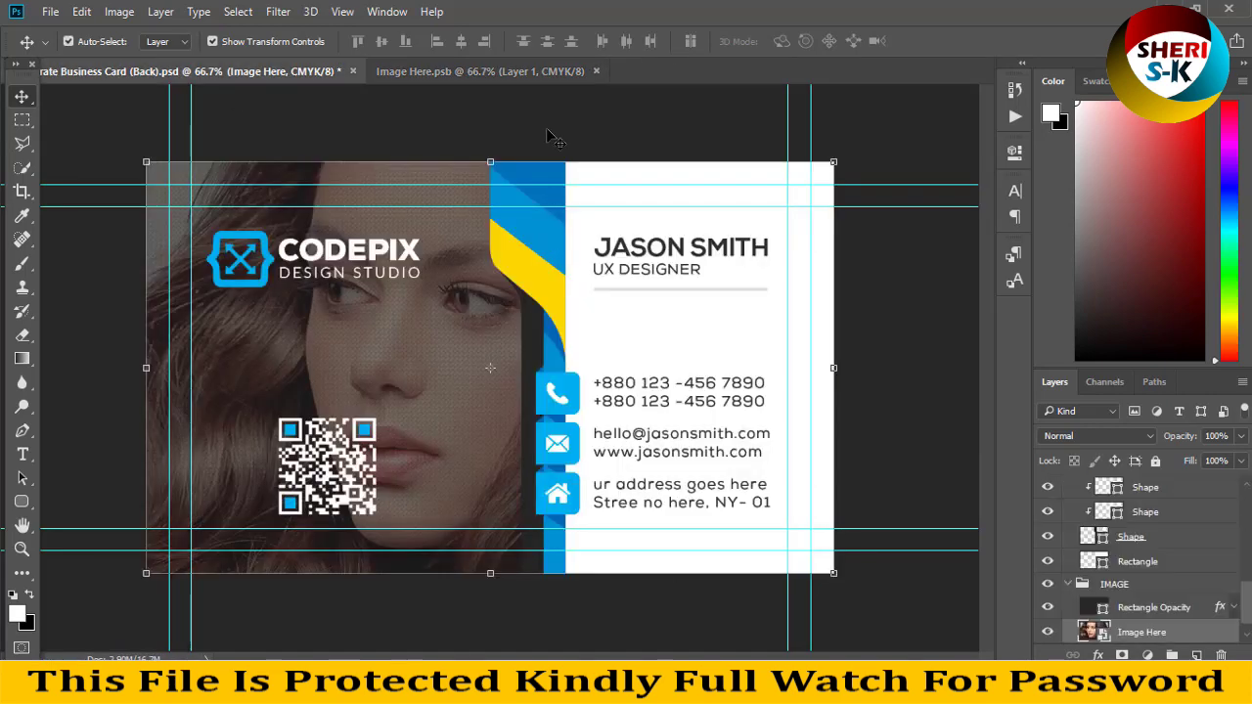
# Close Image Here.psb and the CODEPIX card without saving changes.
pyautogui.click(640, 259)
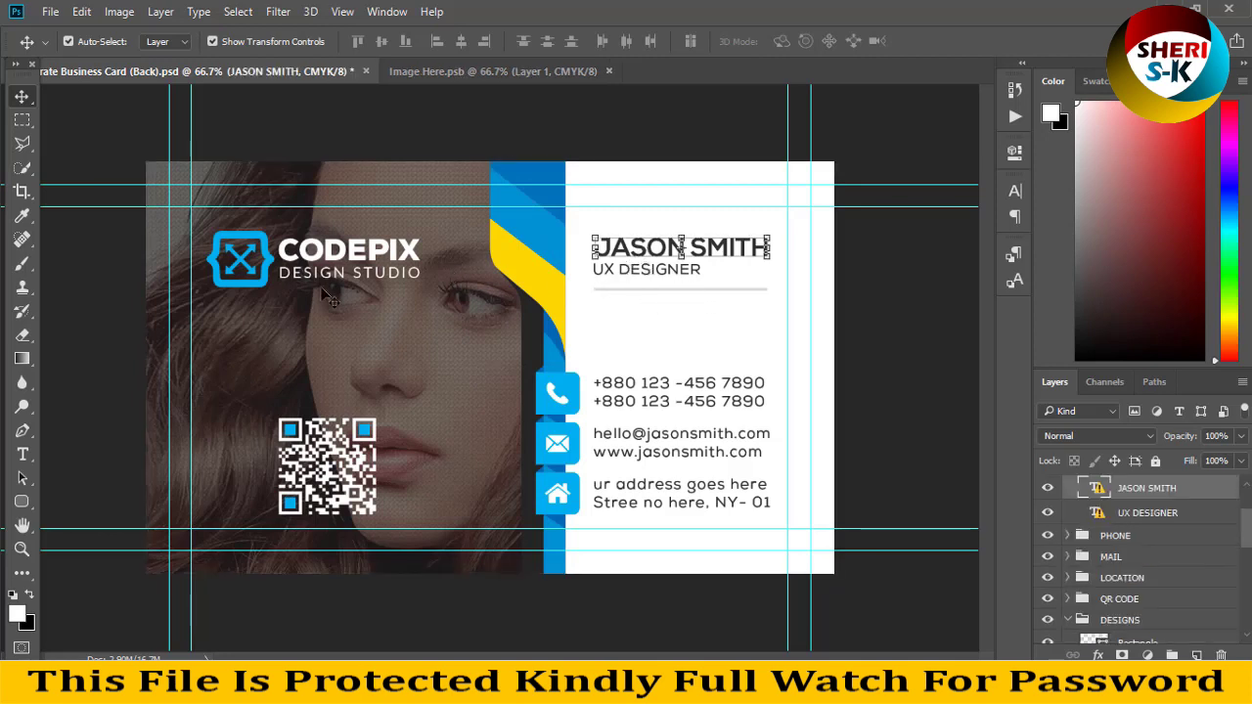
pyautogui.click(608, 71)
pyautogui.click(366, 71)
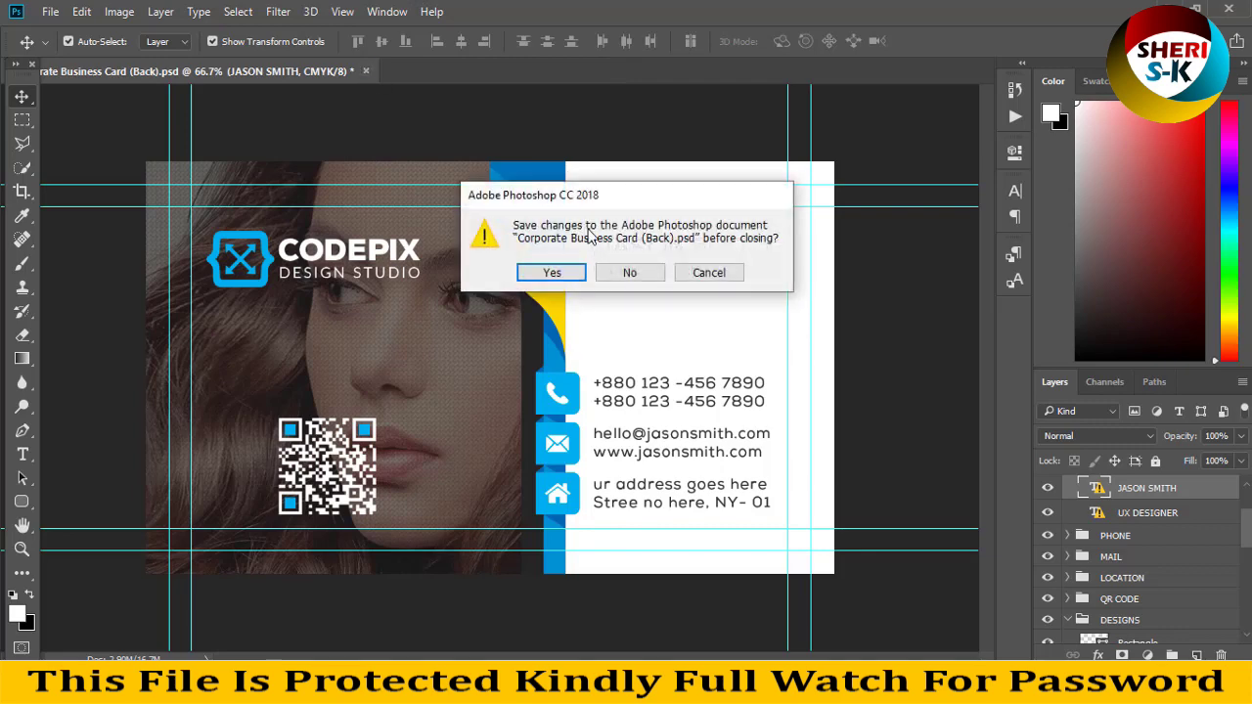
pyautogui.click(631, 274)
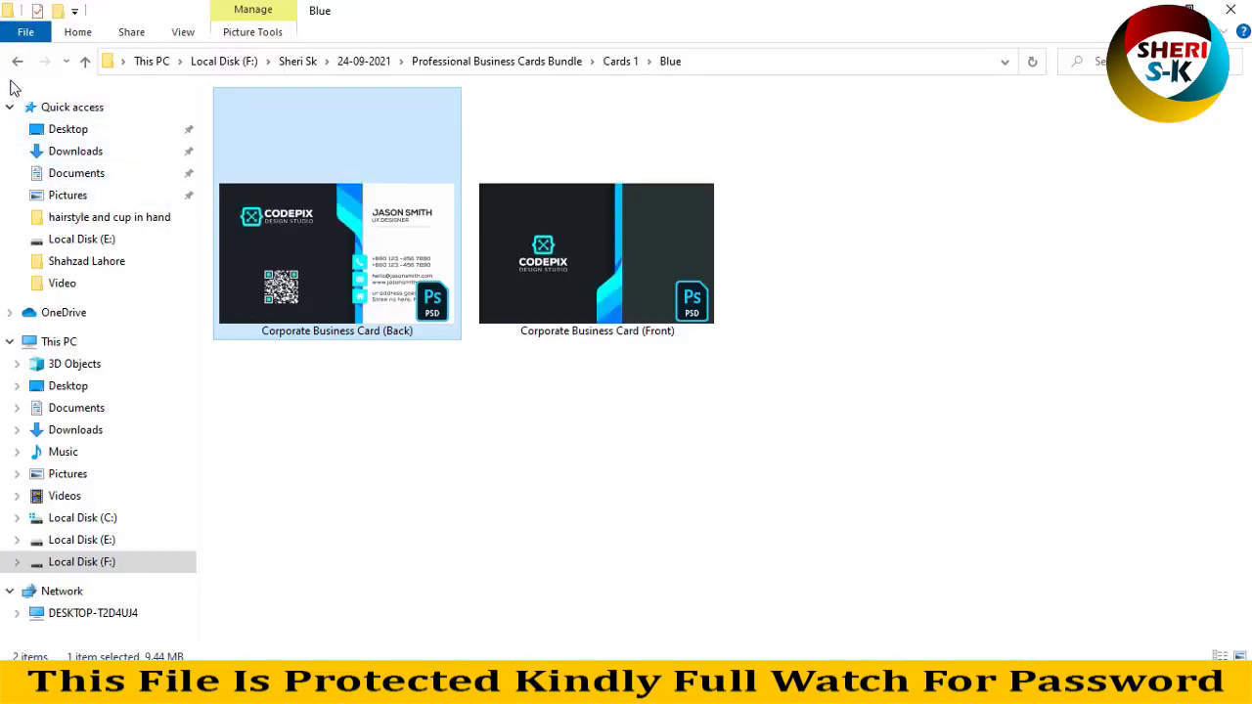
# Navigate to Business Card 01 > Red Color and select the Front Site card file.
pyautogui.click(19, 62)
pyautogui.click(85, 61)
pyautogui.doubleClick(273, 165)
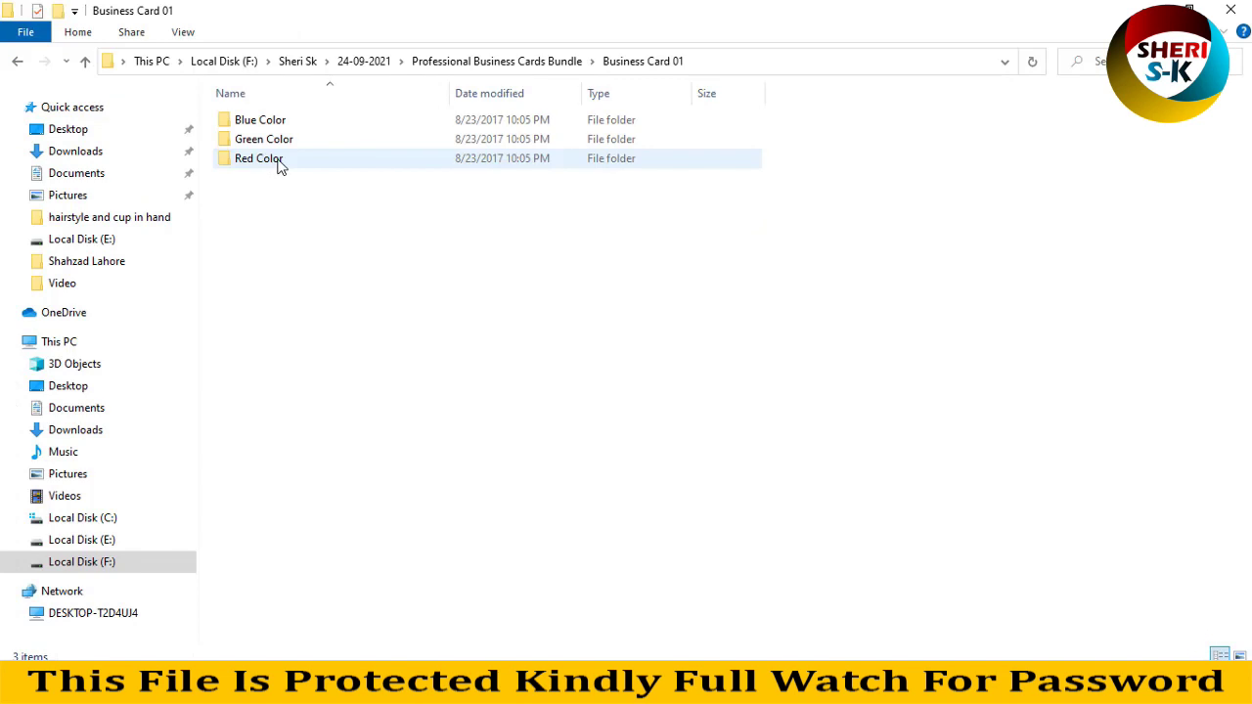
pyautogui.doubleClick(274, 161)
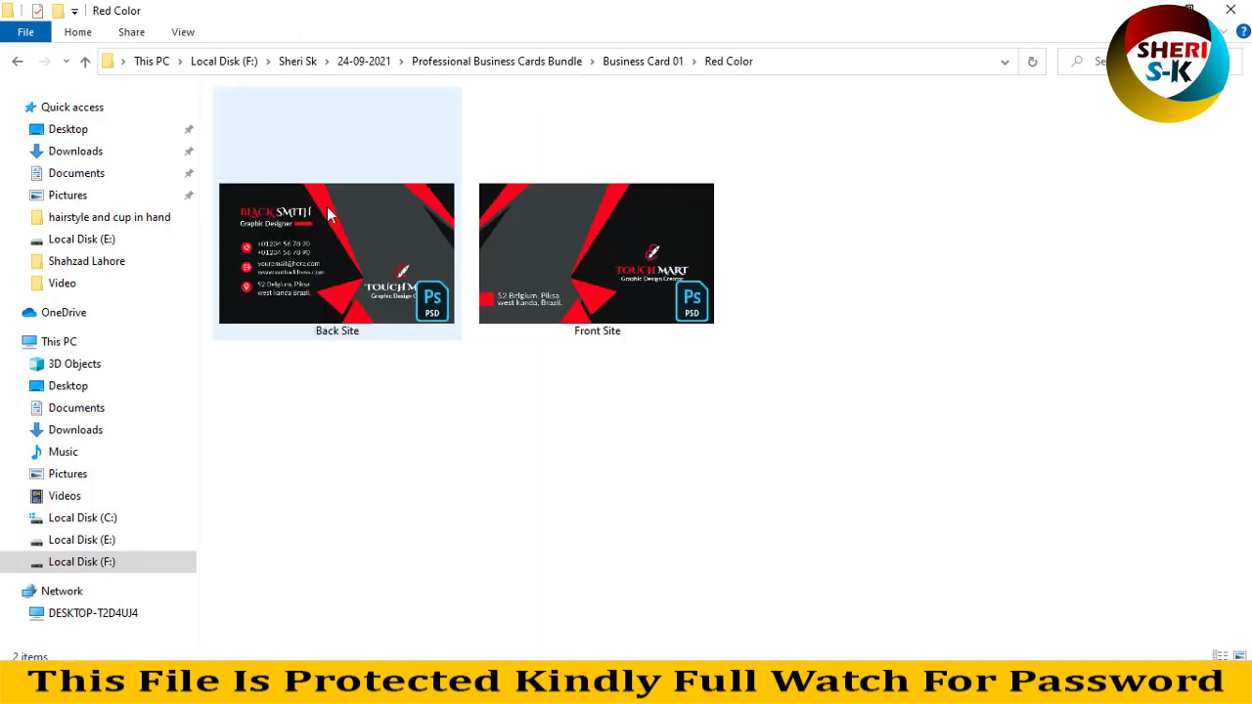
pyautogui.click(391, 237)
pyautogui.click(641, 279)
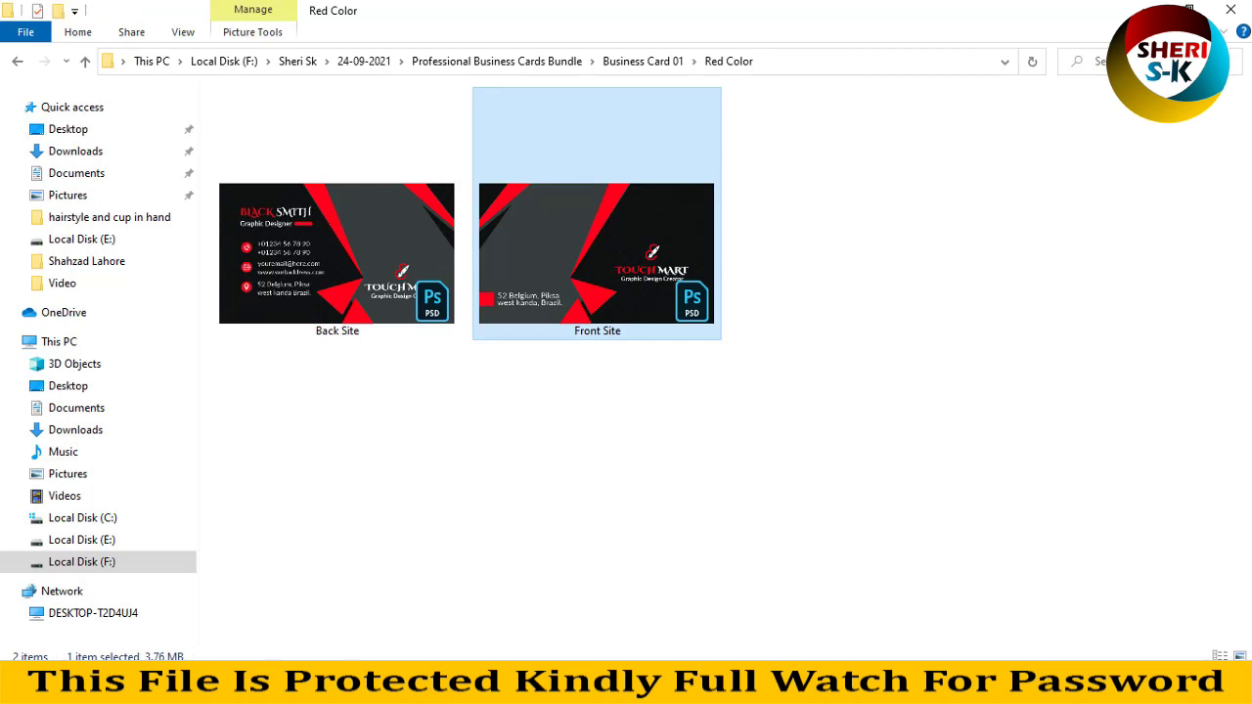
# Open Front Site.psd and inspect its TOUCHMART name, tagline, logo and Your Image Here layers.
pyautogui.doubleClick(683, 320)
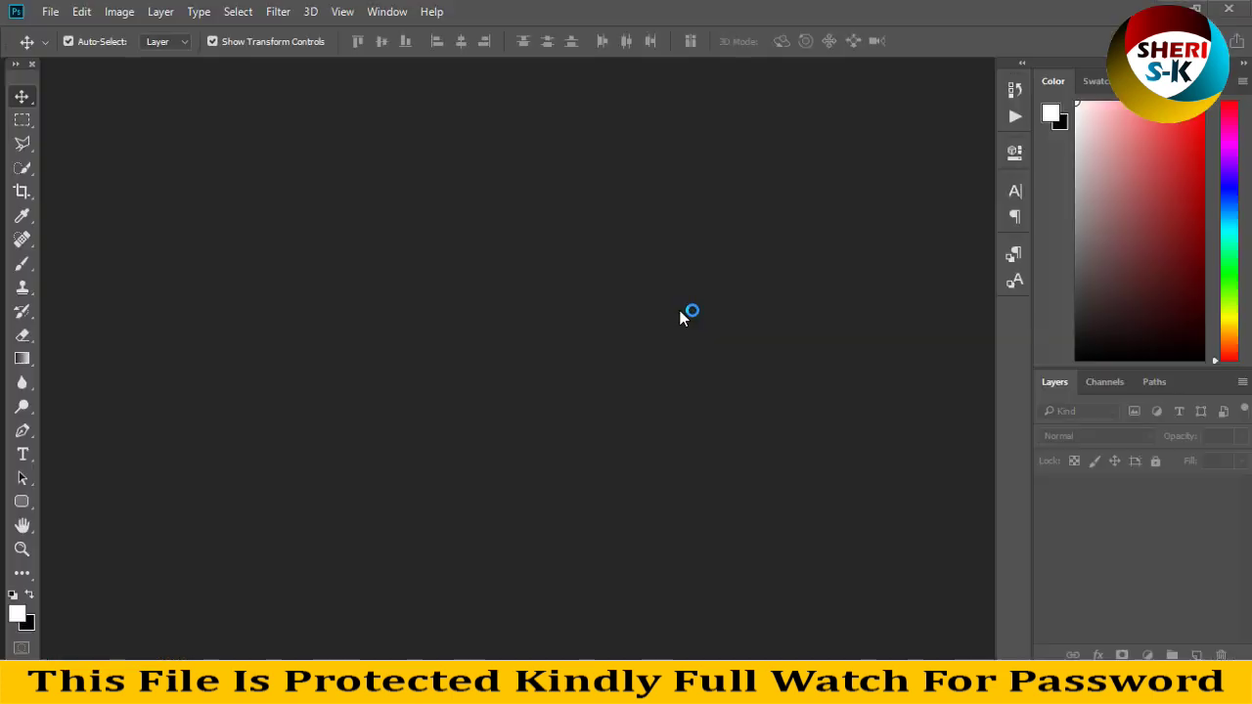
pyautogui.click(353, 310)
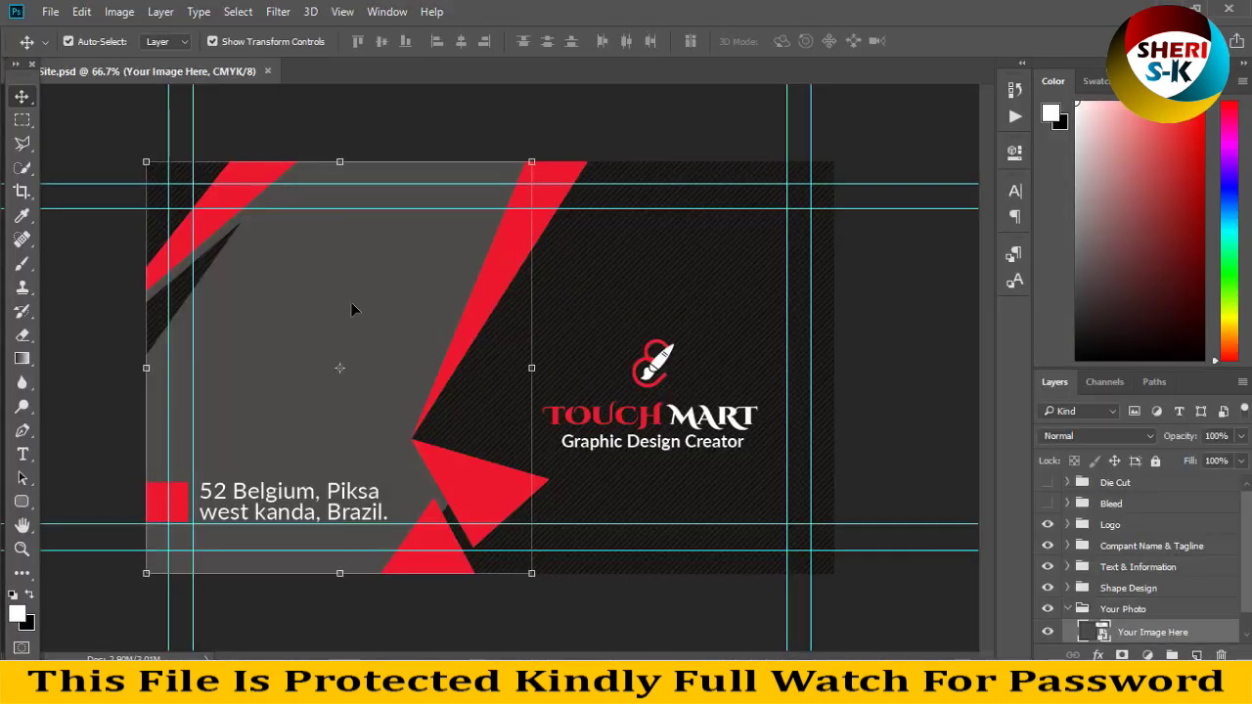
pyautogui.scroll(-1, 1174, 563)
pyautogui.click(1152, 546)
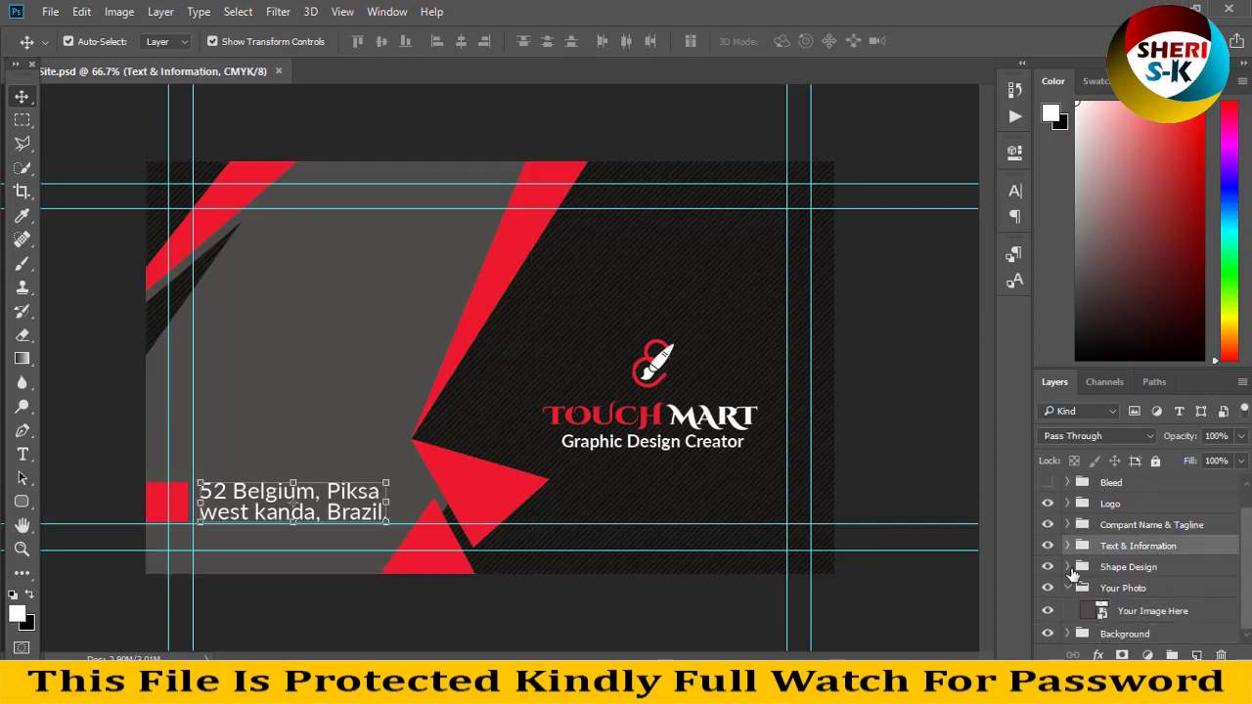
pyautogui.click(1044, 548)
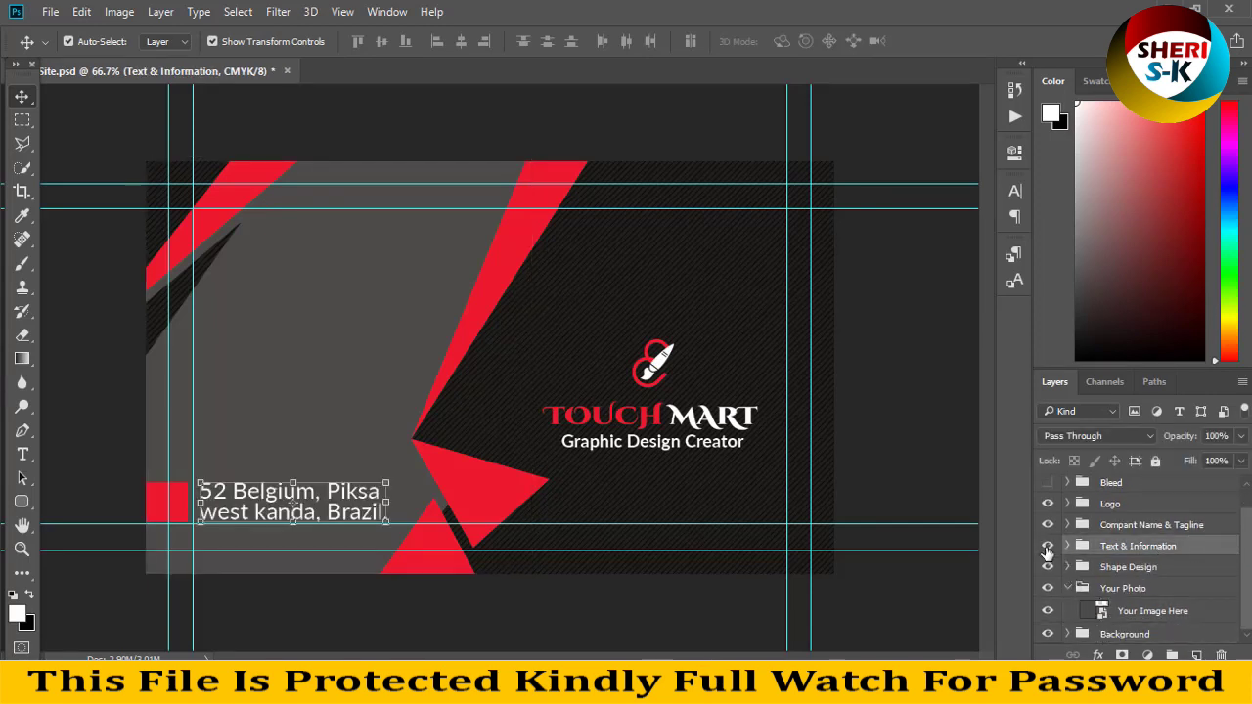
pyautogui.click(646, 425)
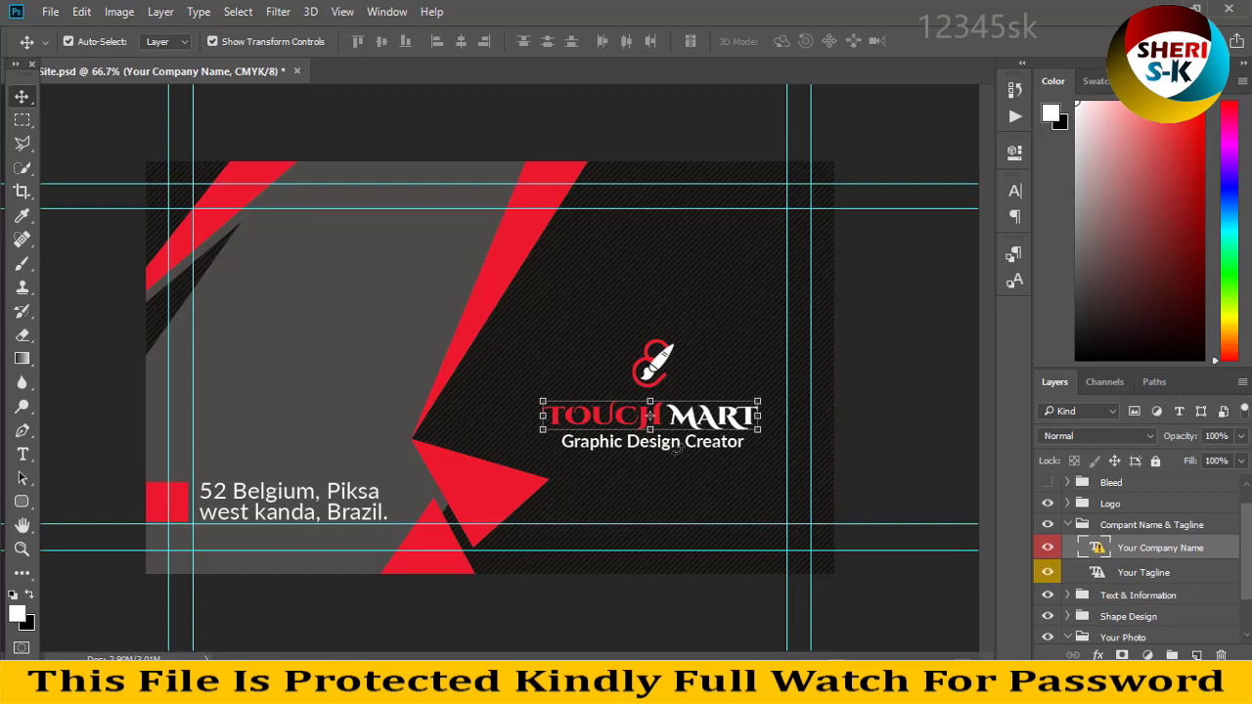
pyautogui.click(648, 478)
pyautogui.click(657, 446)
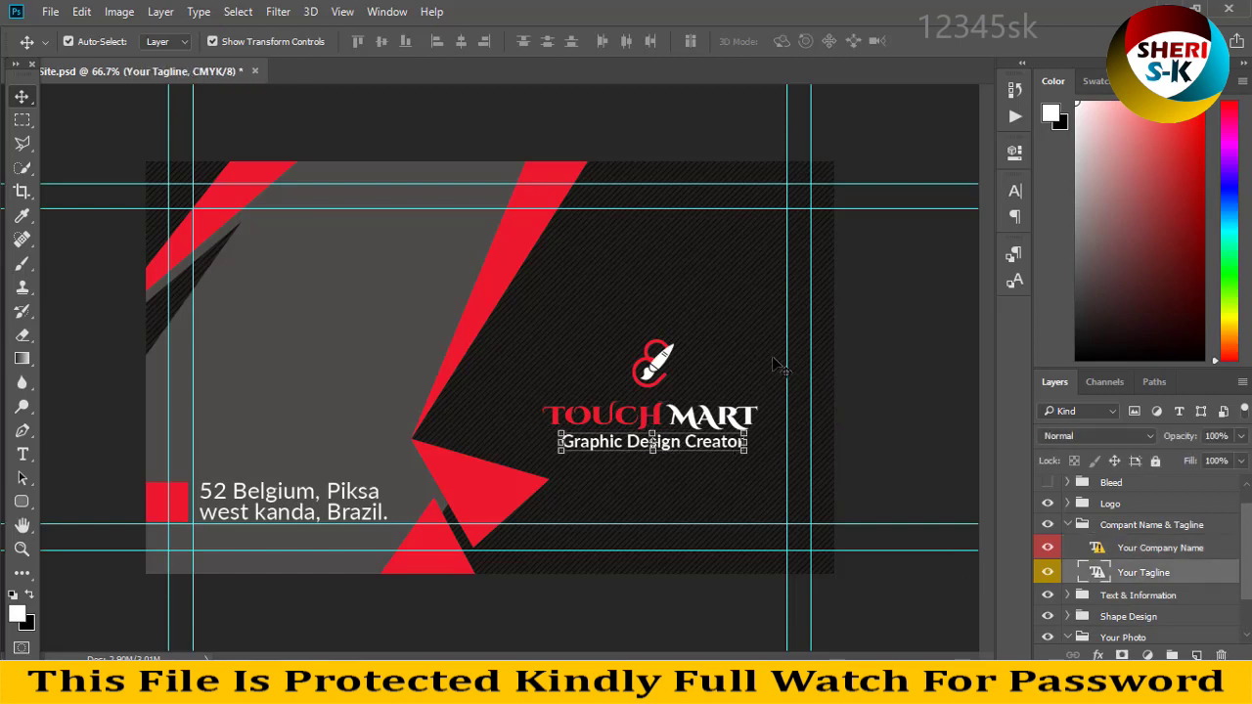
pyautogui.click(668, 384)
pyautogui.click(654, 364)
pyautogui.click(269, 292)
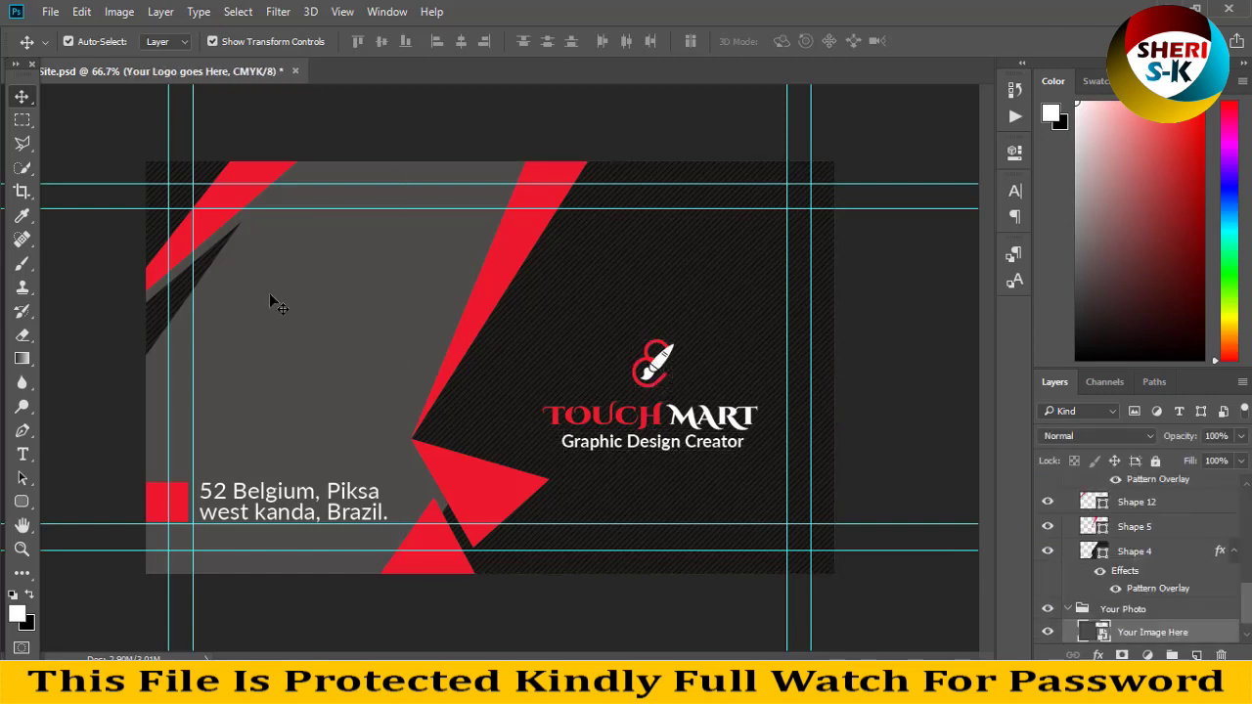
pyautogui.click(50, 12)
# Open the model portrait and copy it onto the TOUCHMART card as Layer 1, then zoom out.
pyautogui.click(59, 45)
pyautogui.click(476, 279)
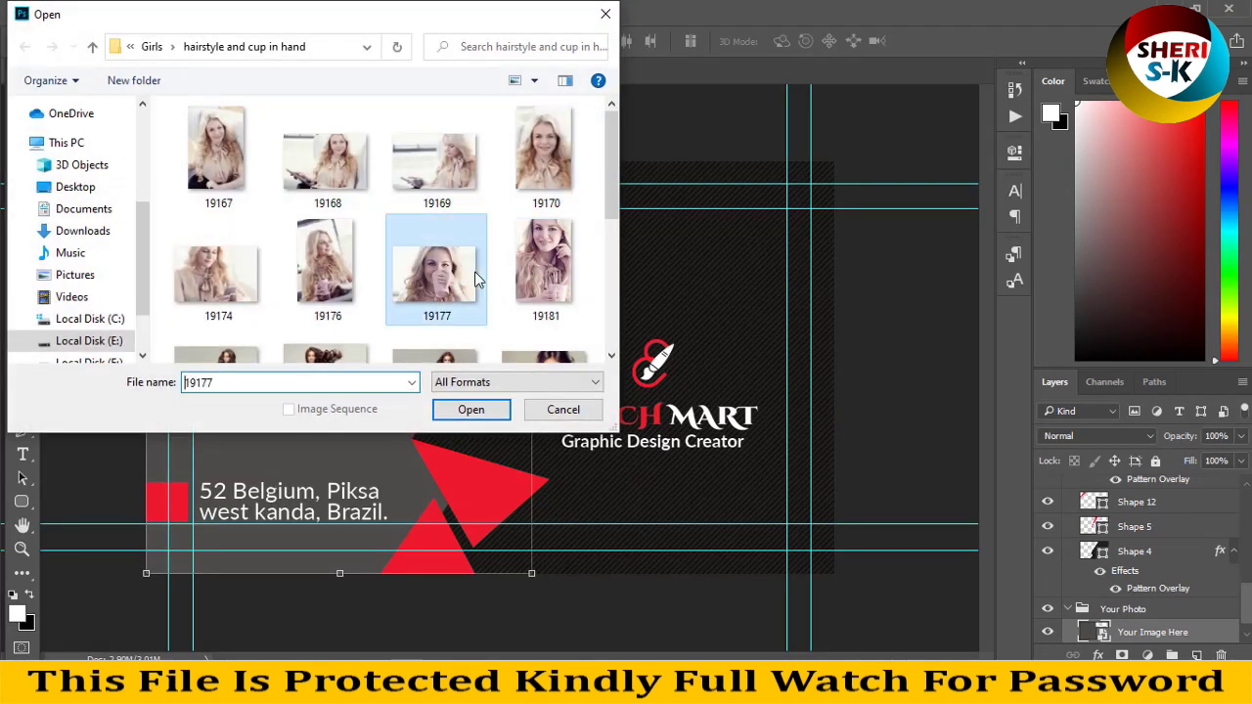
pyautogui.scroll(-5, 476, 279)
pyautogui.doubleClick(237, 174)
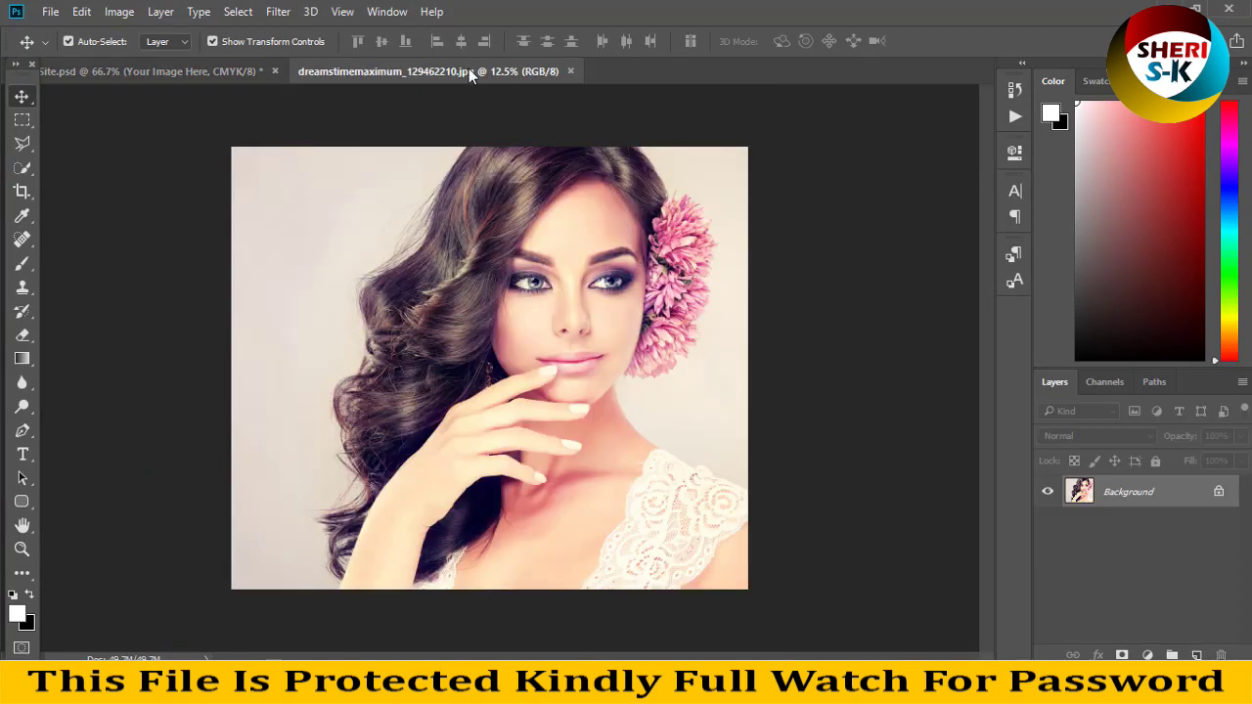
pyautogui.moveTo(469, 69); pyautogui.dragTo(489, 156)
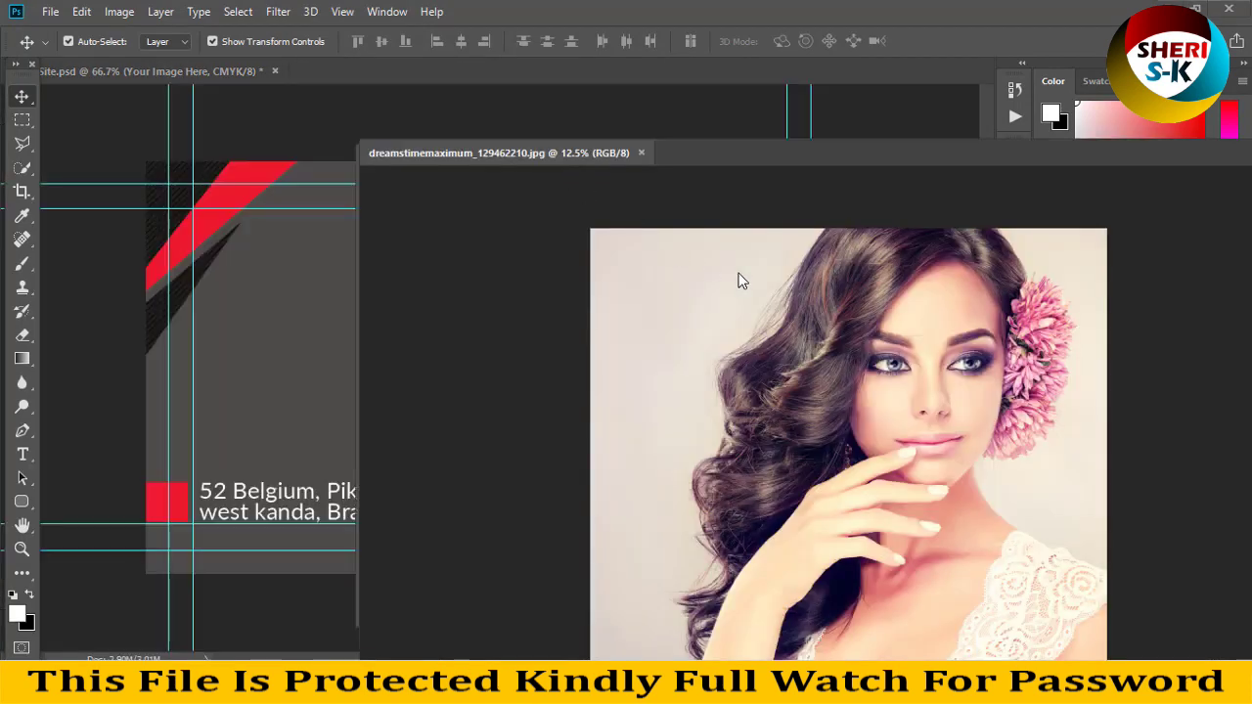
pyautogui.moveTo(740, 280)
pyautogui.mouseDown()
pyautogui.moveTo(401, 290)
pyautogui.moveTo(307, 271)
pyautogui.mouseUp()
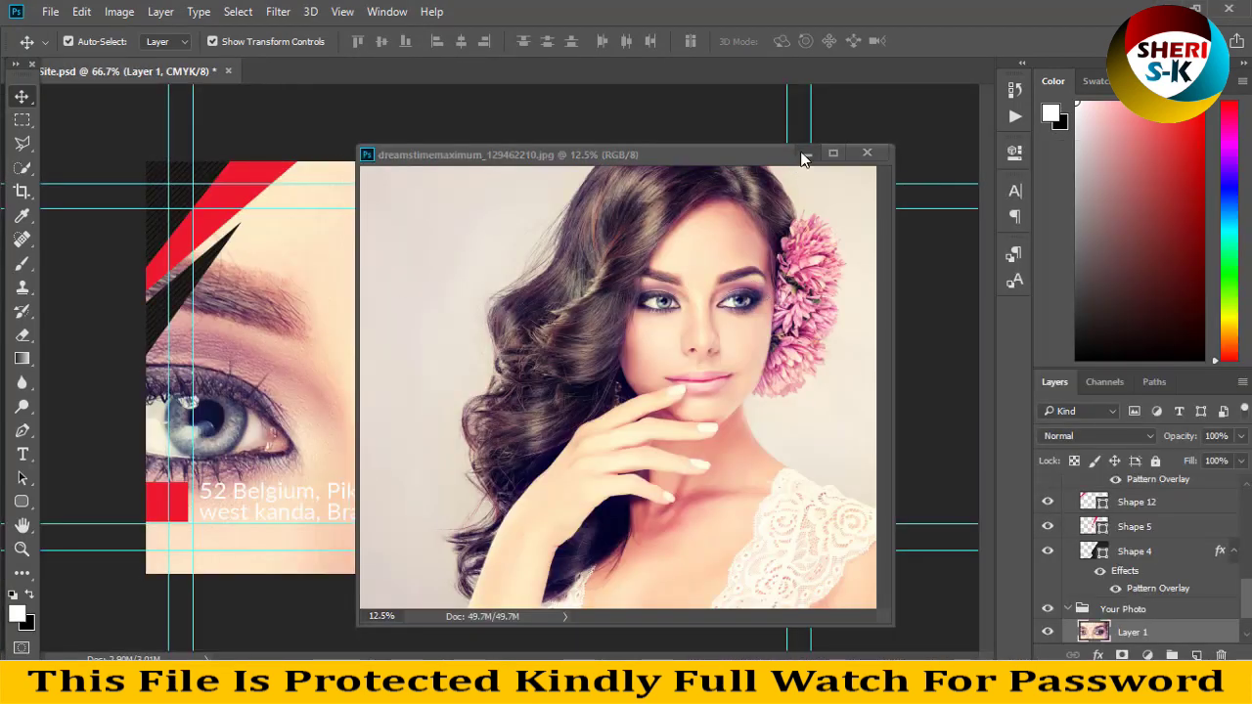
pyautogui.moveTo(336, 326); pyautogui.dragTo(396, 216)
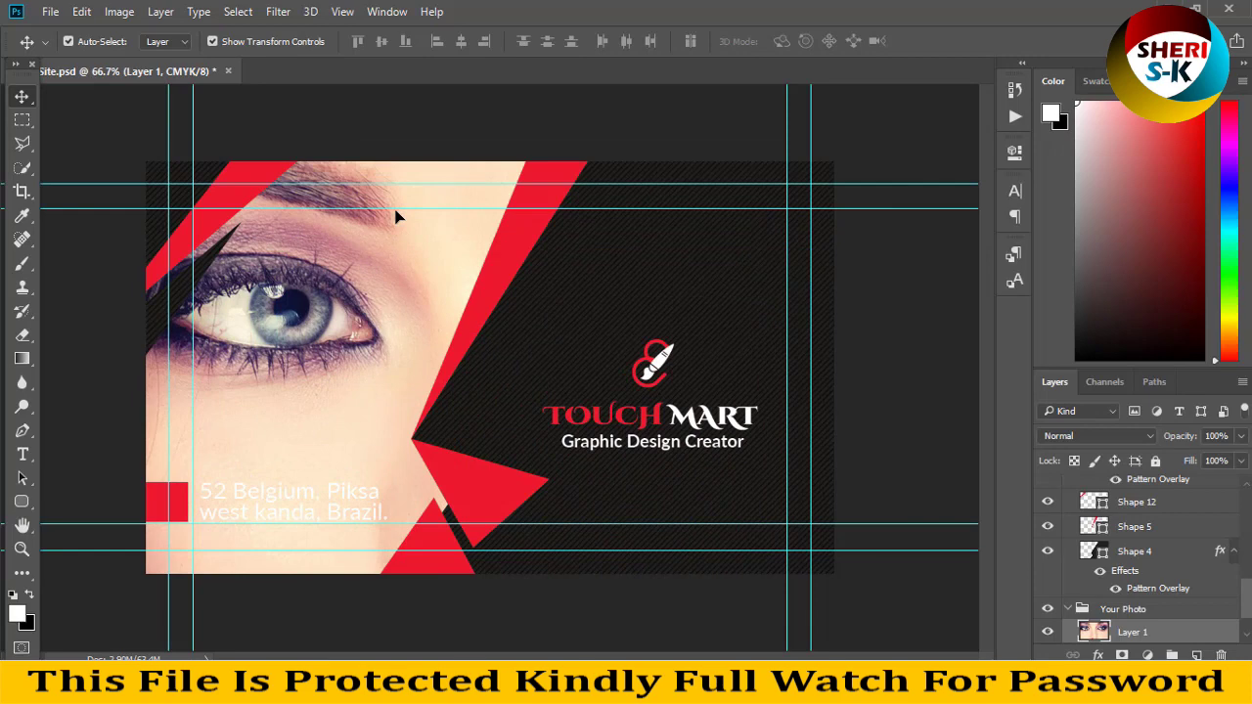
pyautogui.hotkey('ctrl', '-')
pyautogui.hotkey('ctrl', '-')
pyautogui.hotkey('ctrl', '-')
pyautogui.hotkey('ctrl', '-')
pyautogui.hotkey('ctrl', '-')
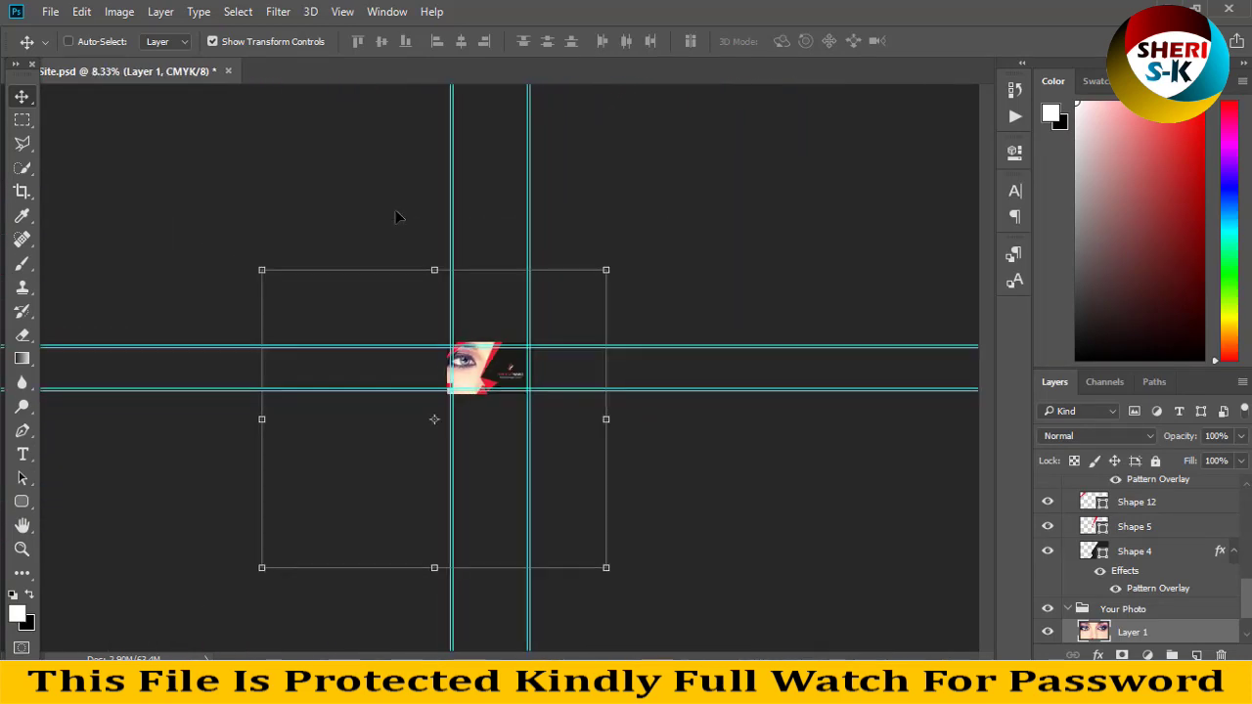
# Scale the portrait to about 41% and position her face in the card's left photo panel.
pyautogui.moveTo(260, 568); pyautogui.dragTo(399, 448)
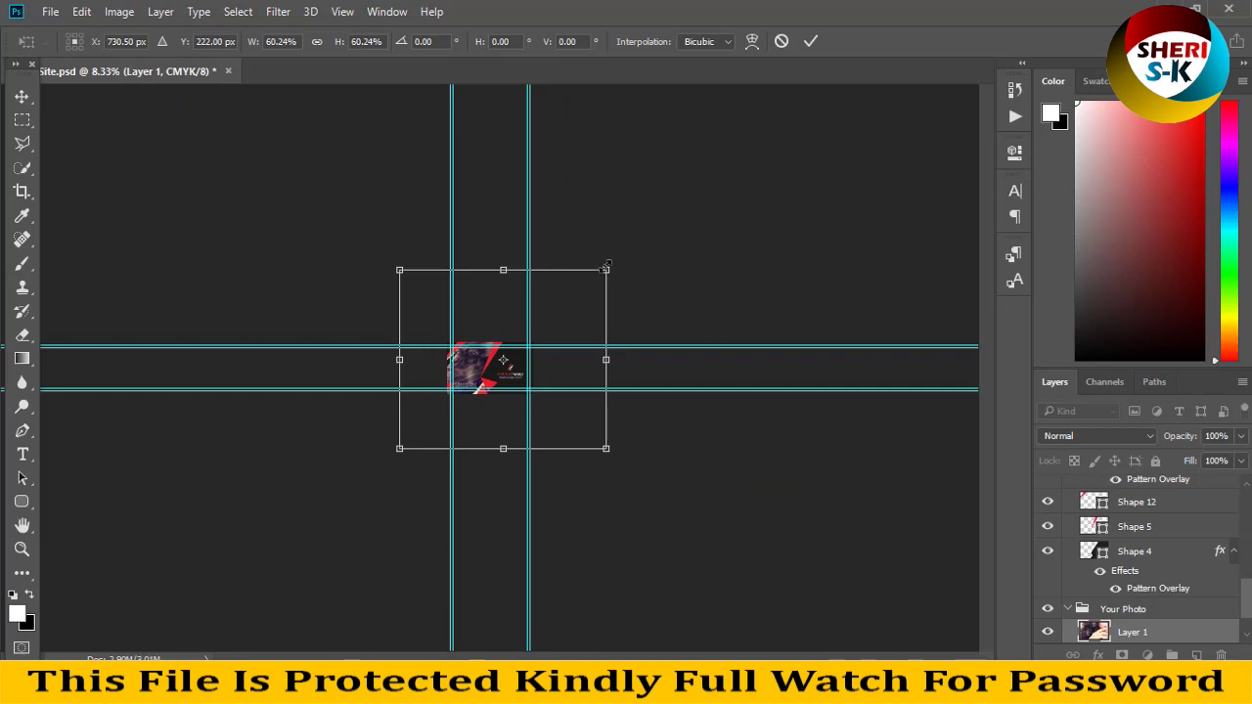
pyautogui.moveTo(606, 266); pyautogui.dragTo(540, 329)
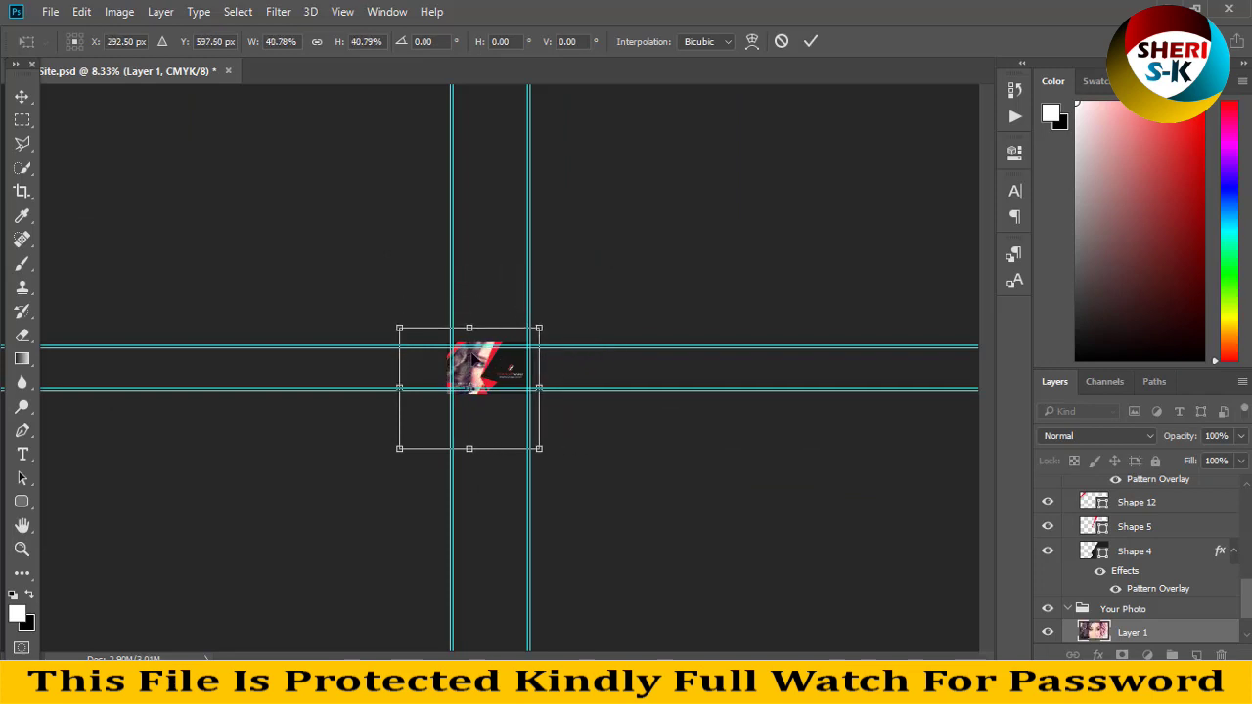
pyautogui.moveTo(482, 364); pyautogui.dragTo(507, 374)
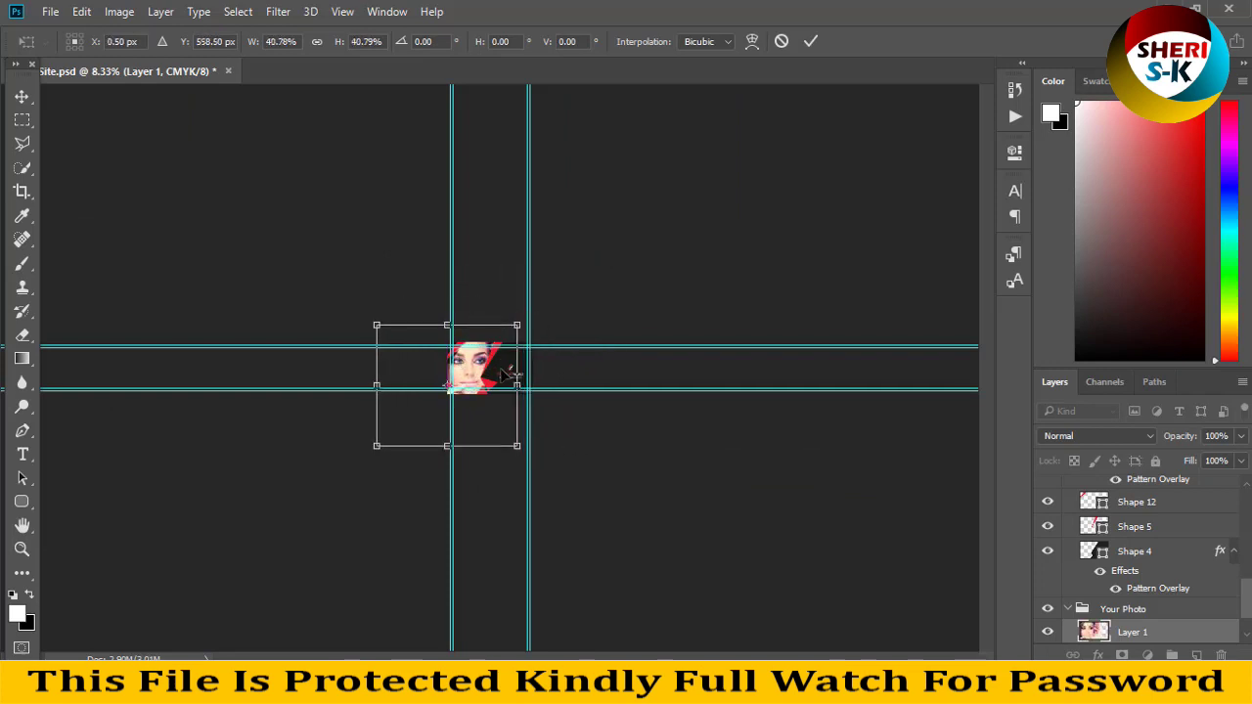
pyautogui.press('Return')
pyautogui.hotkey('ctrl', '+')
pyautogui.hotkey('ctrl', '+')
pyautogui.hotkey('ctrl', '+')
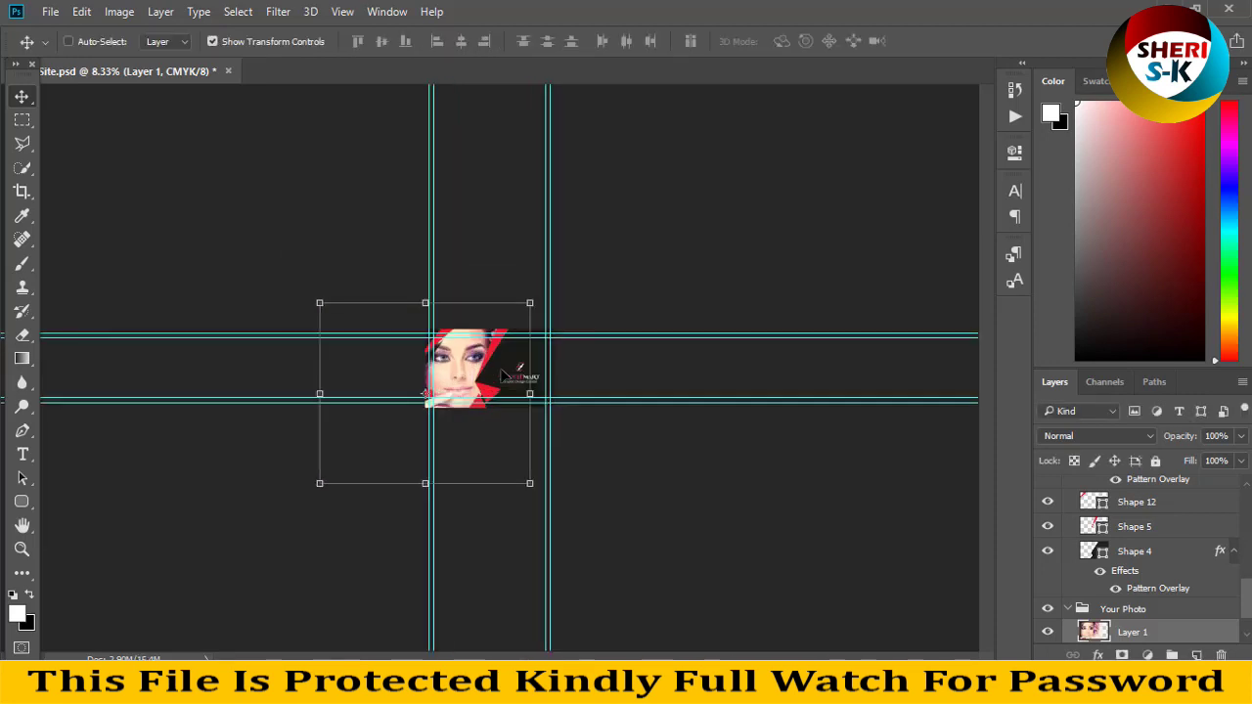
pyautogui.hotkey('ctrl', '+')
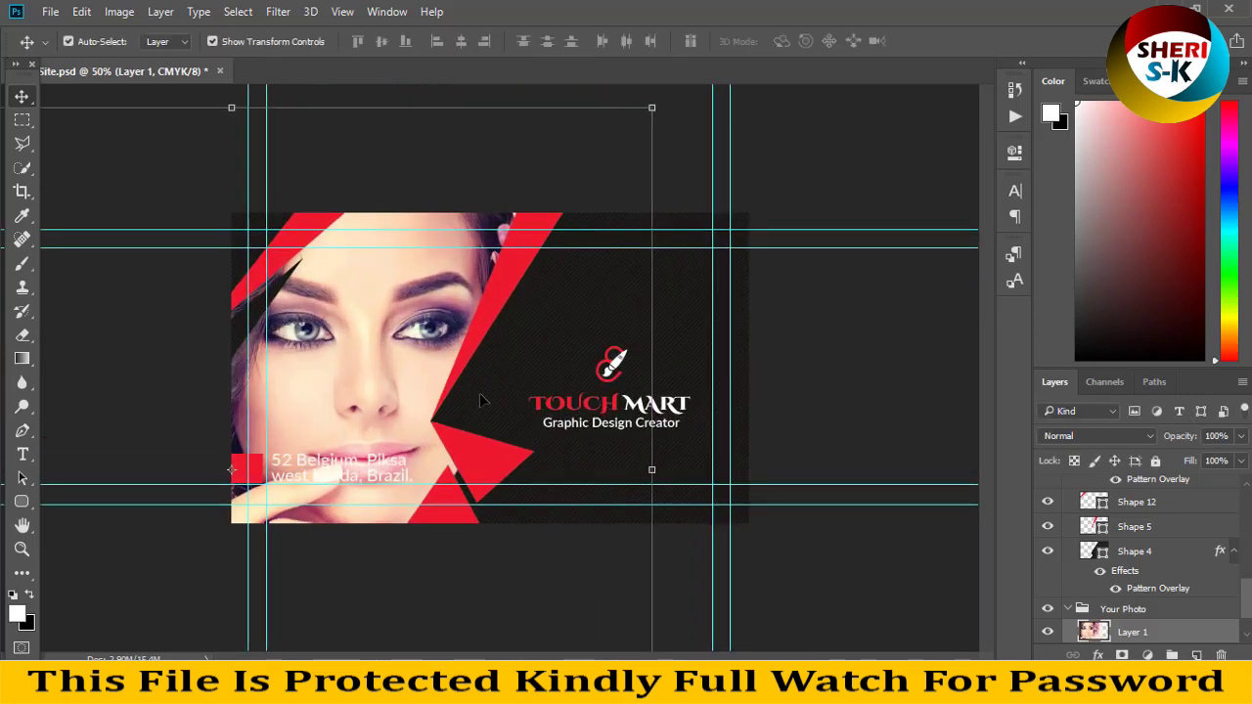
pyautogui.moveTo(343, 336); pyautogui.dragTo(471, 254)
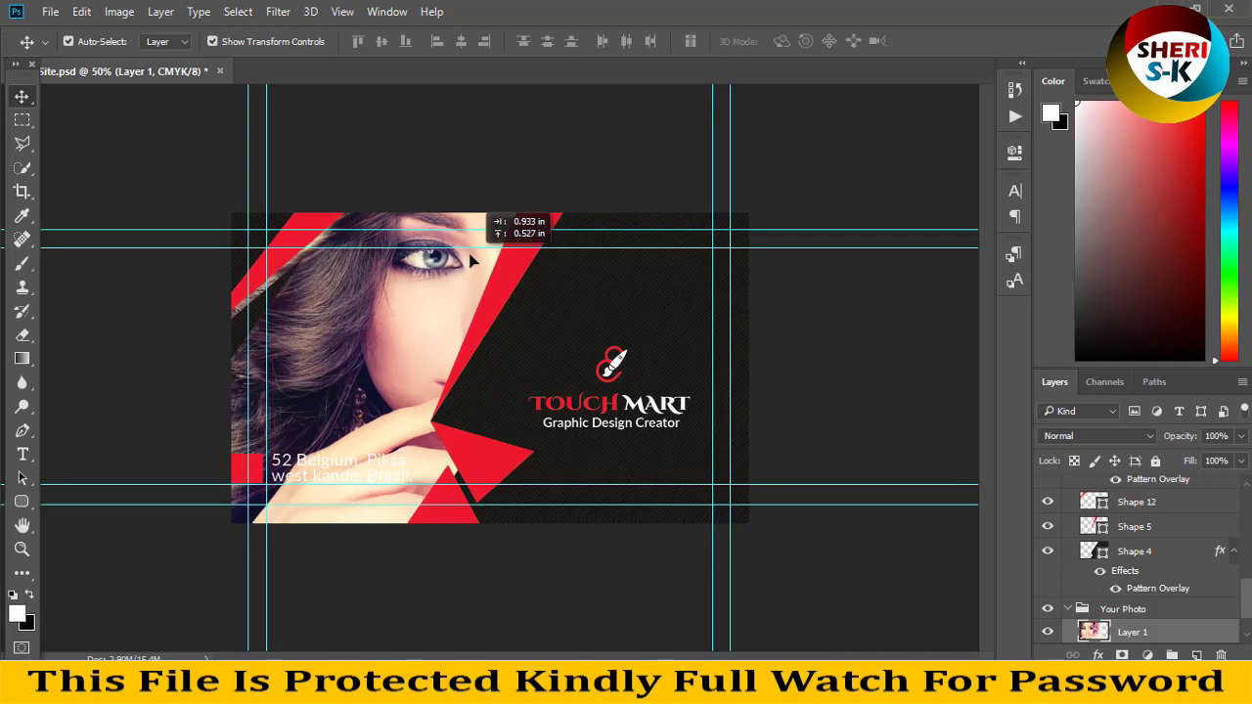
# Close the TOUCHMART card without saving and select the Back Site card file.
pyautogui.click(221, 73)
pyautogui.click(632, 271)
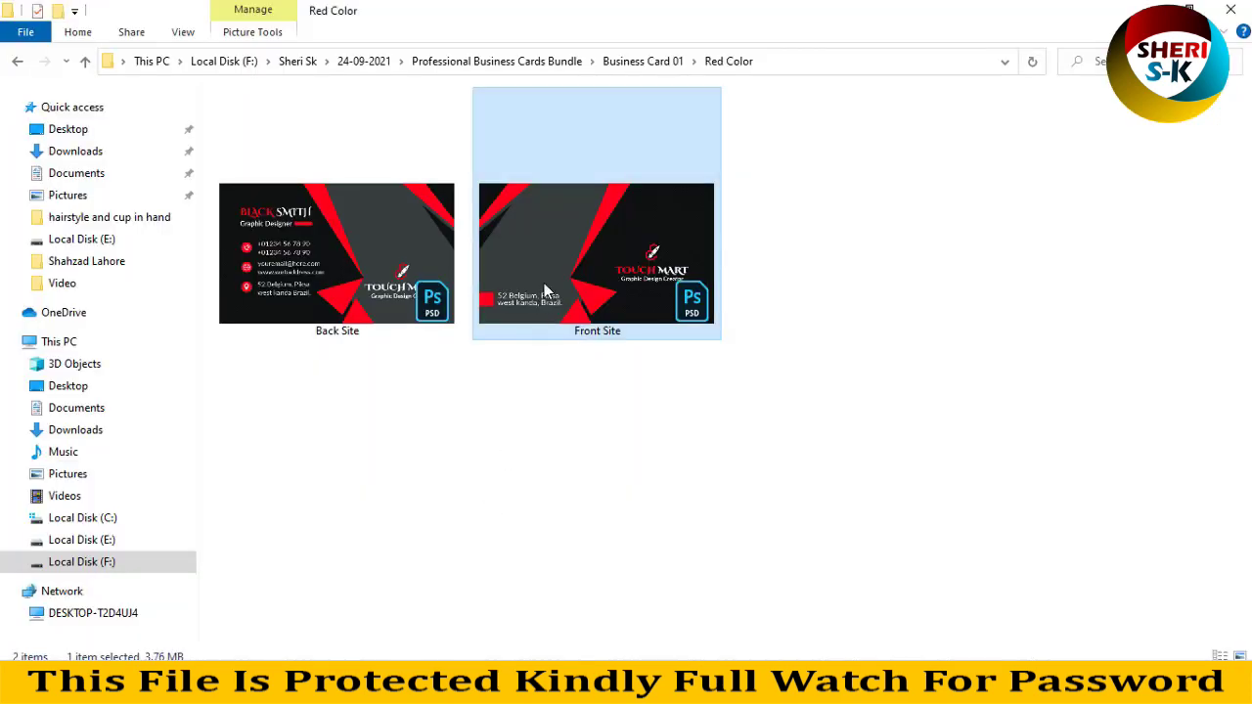
pyautogui.click(401, 307)
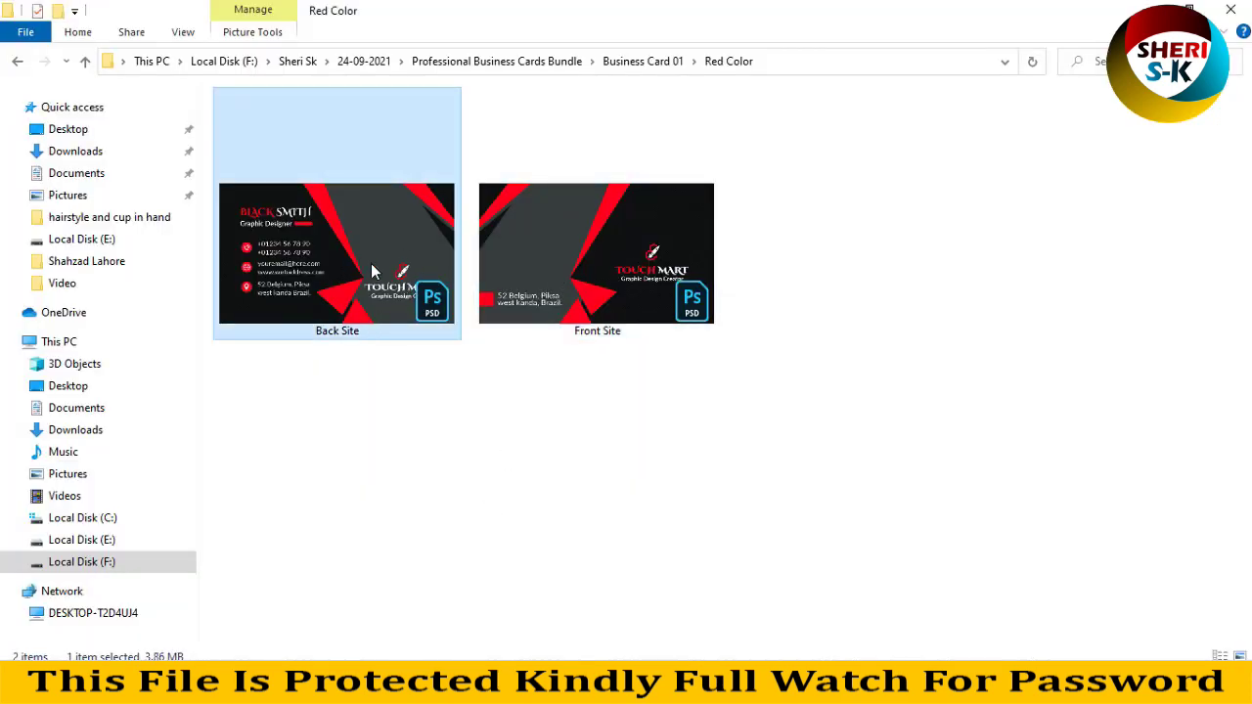
pyautogui.moveTo(337, 253)
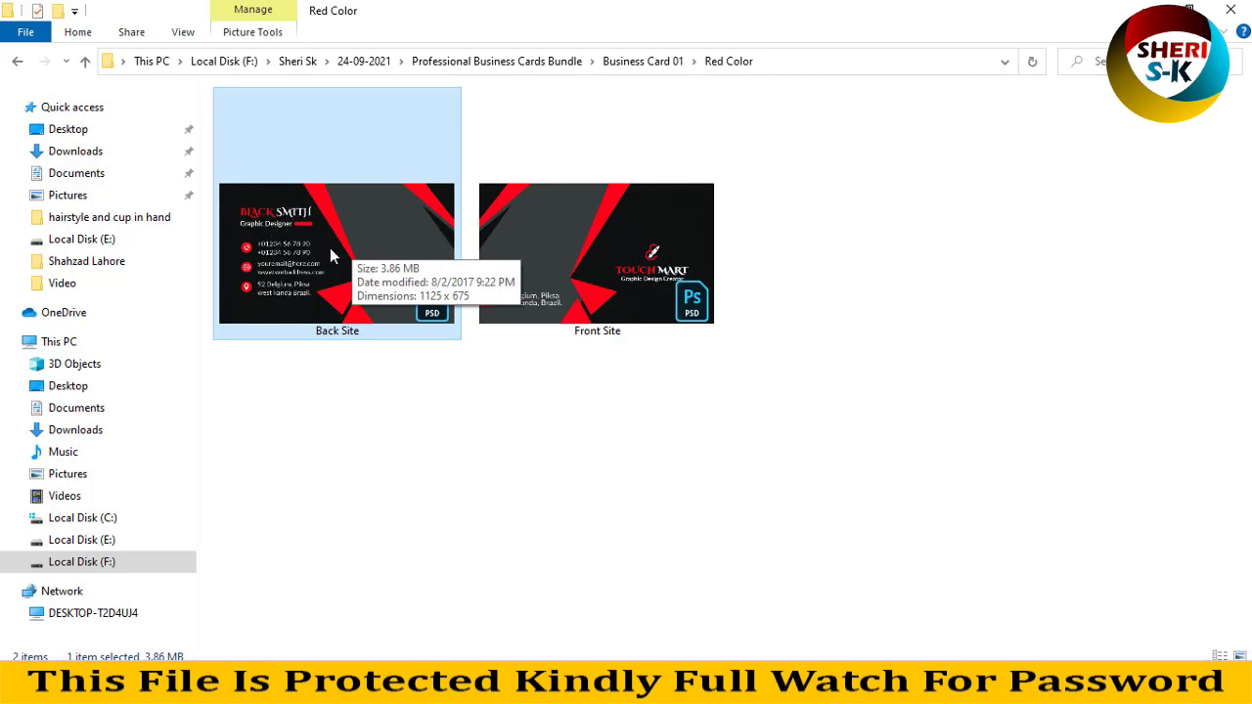
# Go back up to the Professional Business Cards Bundle folder with nothing selected.
pyautogui.click(17, 63)
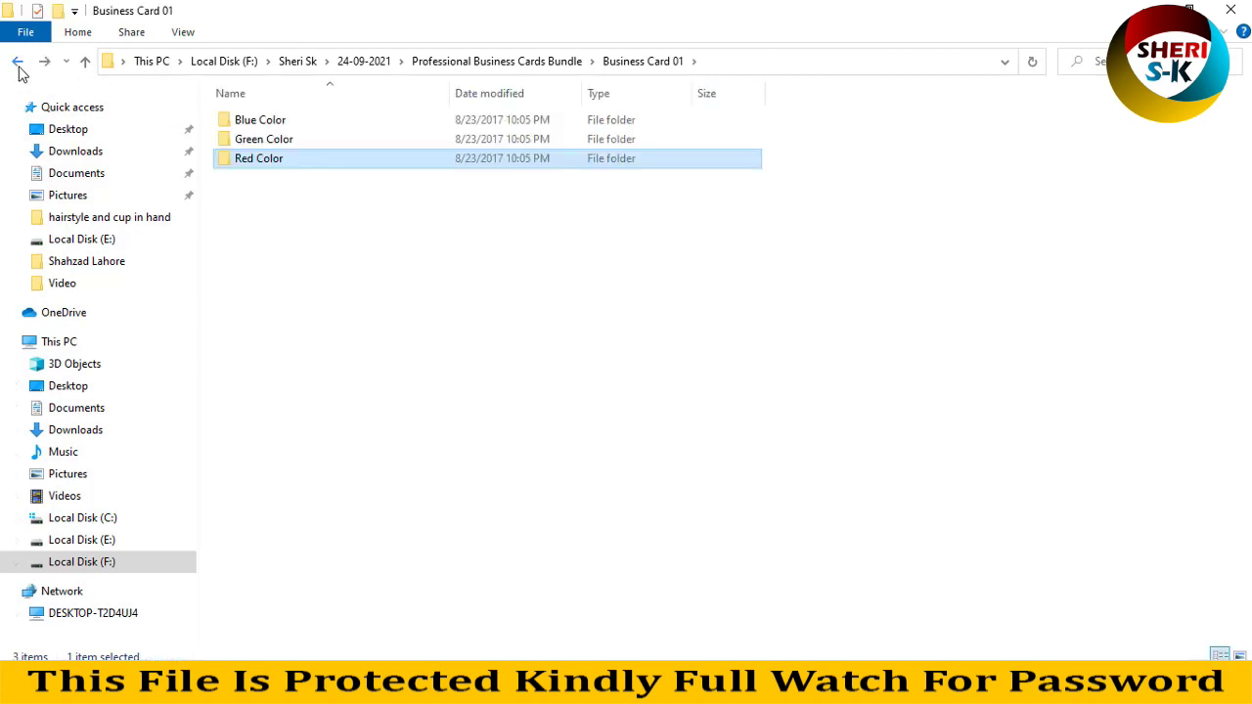
pyautogui.click(566, 340)
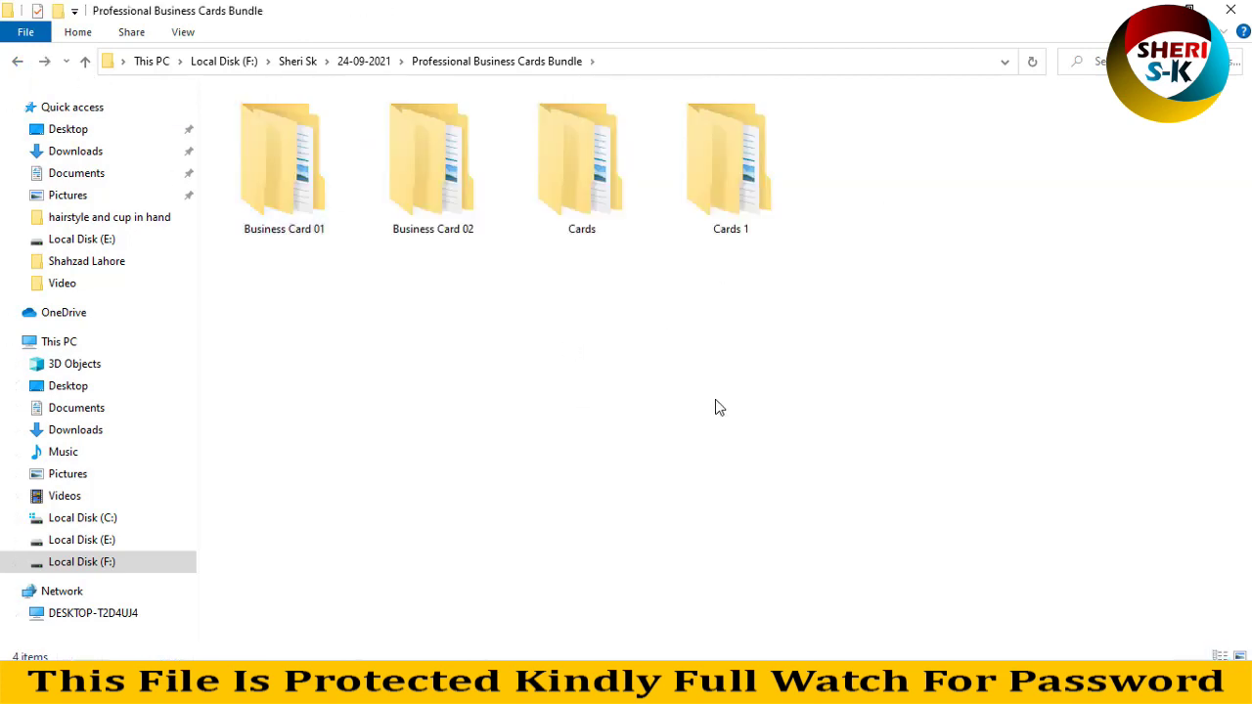